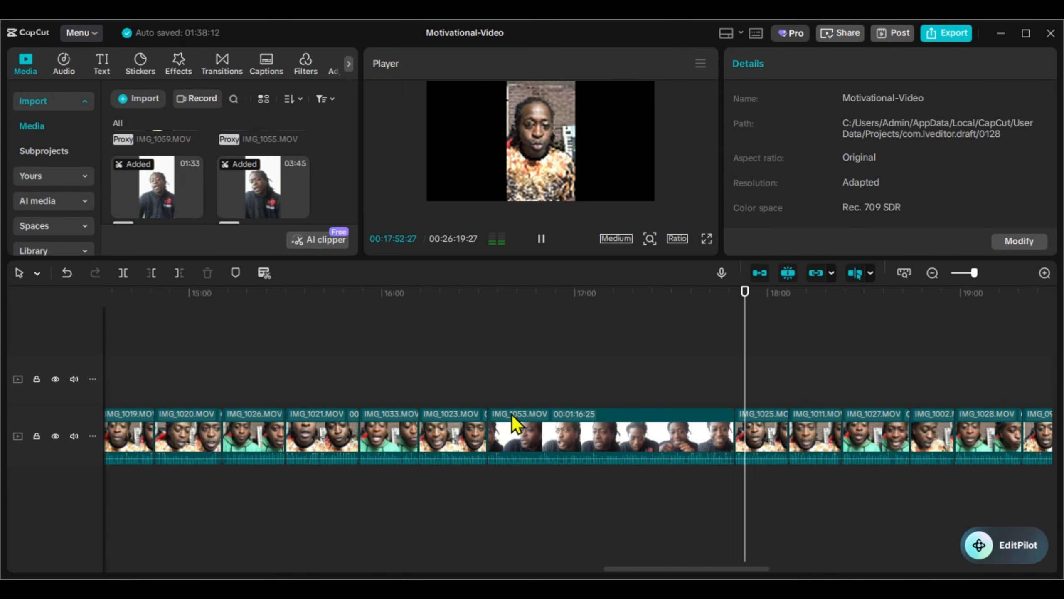
Look over the clips at the end of the timeline and browse the imported media.
{"action": "left_click_drag", "start_coordinate": [621, 569], "coordinate": [902, 569]}
{"action": "scroll", "coordinate": [221, 194], "scroll_direction": "up", "scroll_amount": 6}
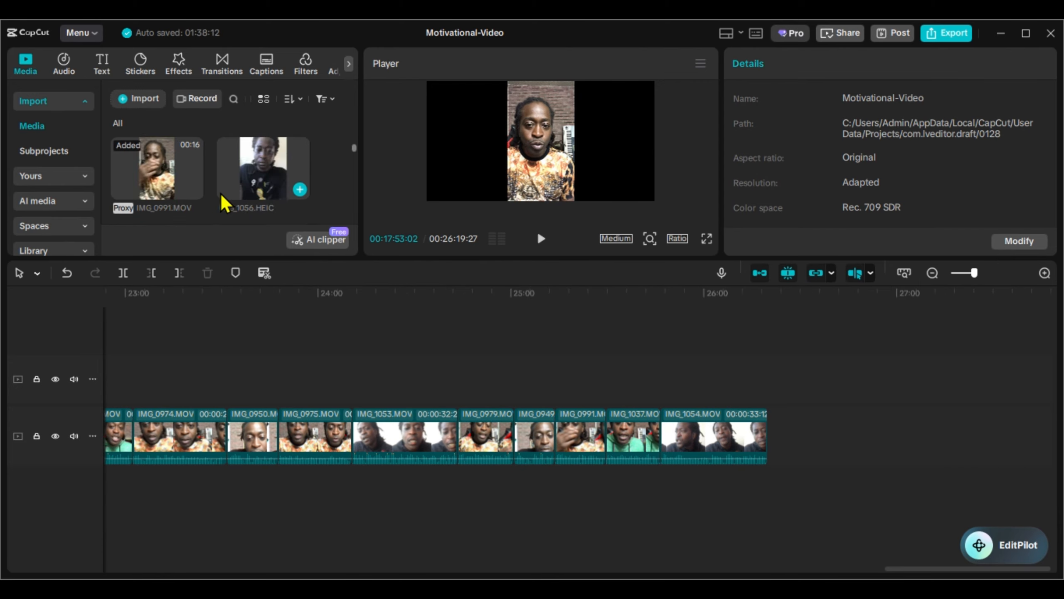
{"action": "left_click", "coordinate": [149, 185]}
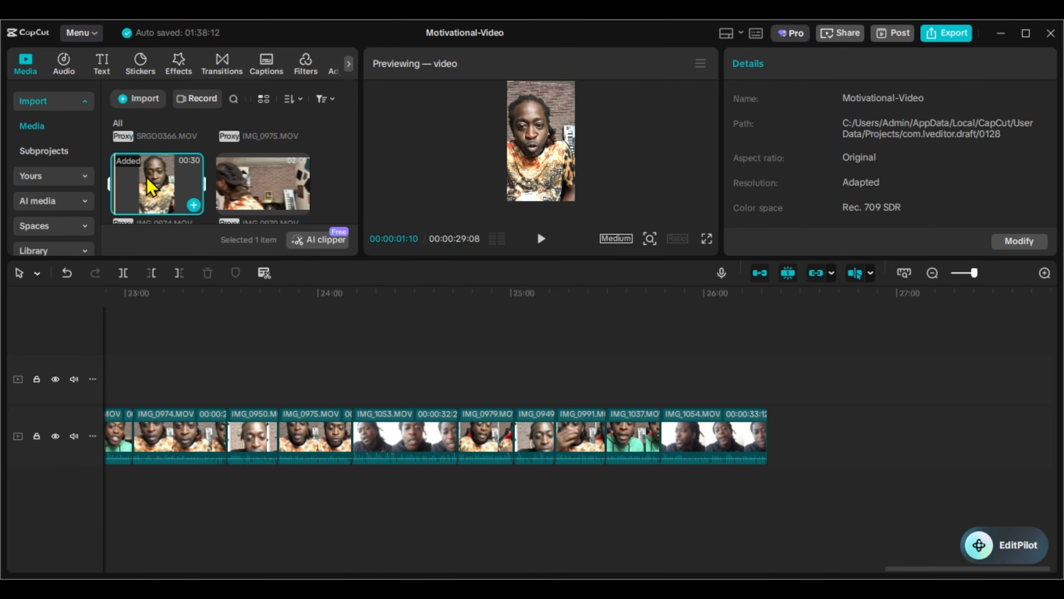
{"action": "scroll", "coordinate": [241, 184], "scroll_direction": "down", "scroll_amount": 4}
{"action": "scroll", "coordinate": [218, 163], "scroll_direction": "down", "scroll_amount": 5}
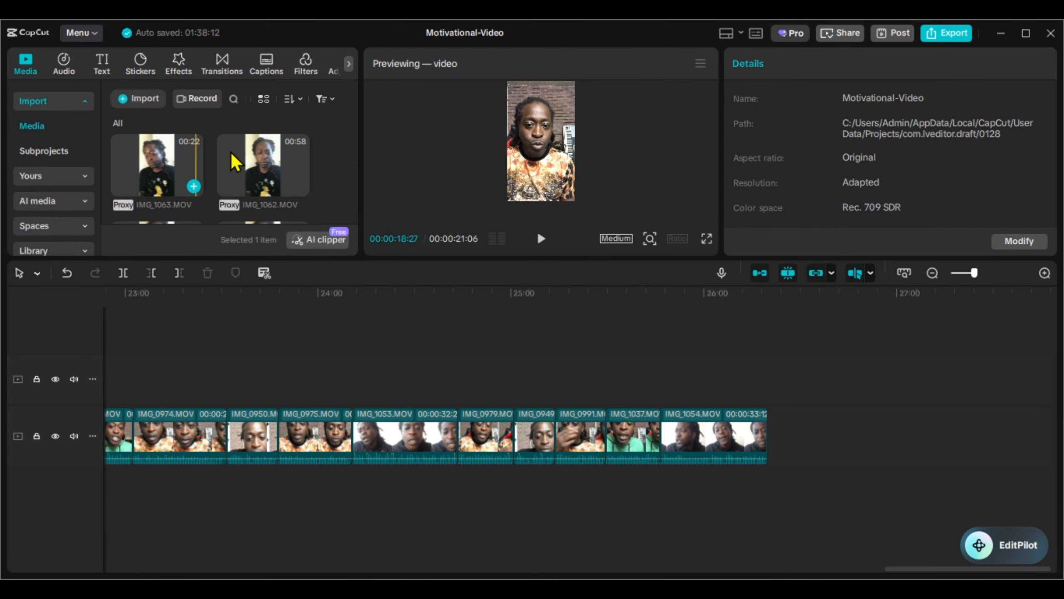
{"action": "scroll", "coordinate": [255, 173], "scroll_direction": "down", "scroll_amount": 10}
{"action": "scroll", "coordinate": [217, 180], "scroll_direction": "down", "scroll_amount": 5}
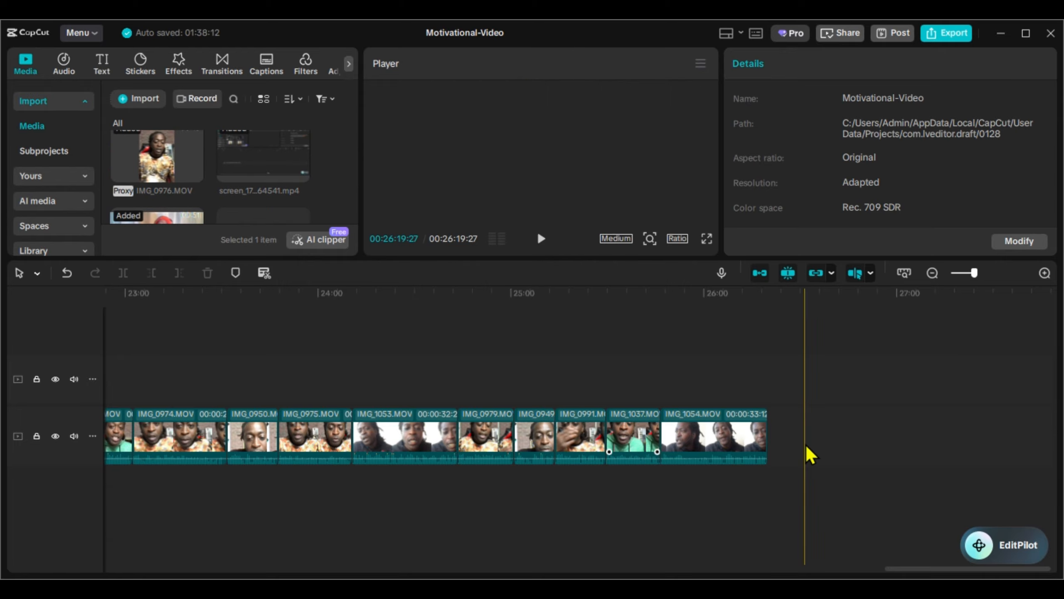
Play the timeline from the start of the SRGO0366 clip into the IMG_0976 clip to review the cut.
{"action": "left_click_drag", "start_coordinate": [943, 569], "coordinate": [162, 568]}
{"action": "left_click", "coordinate": [270, 309]}
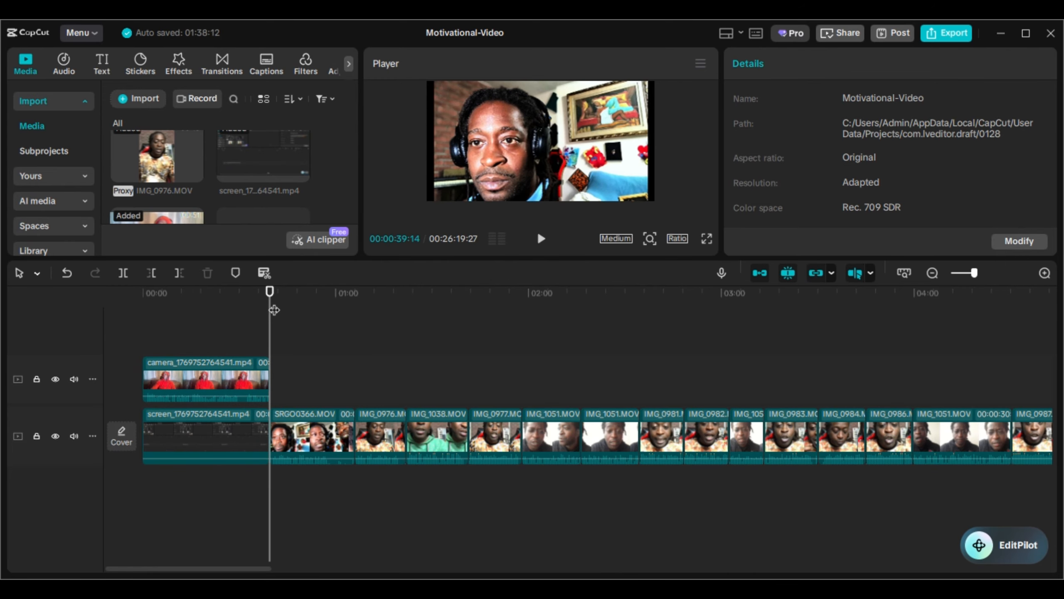
{"action": "key", "text": "space"}
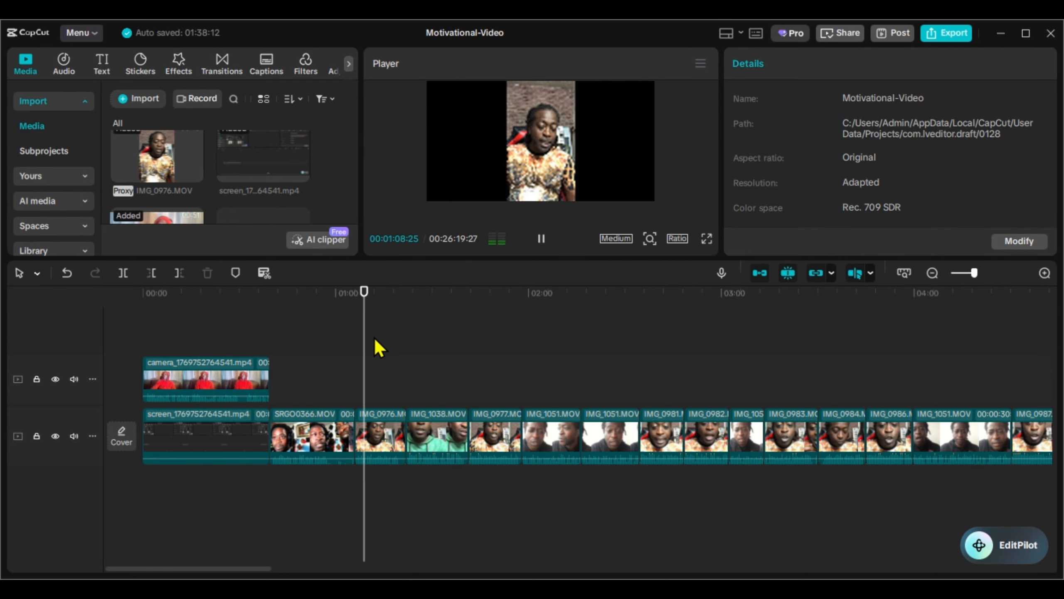
{"action": "key", "text": "space"}
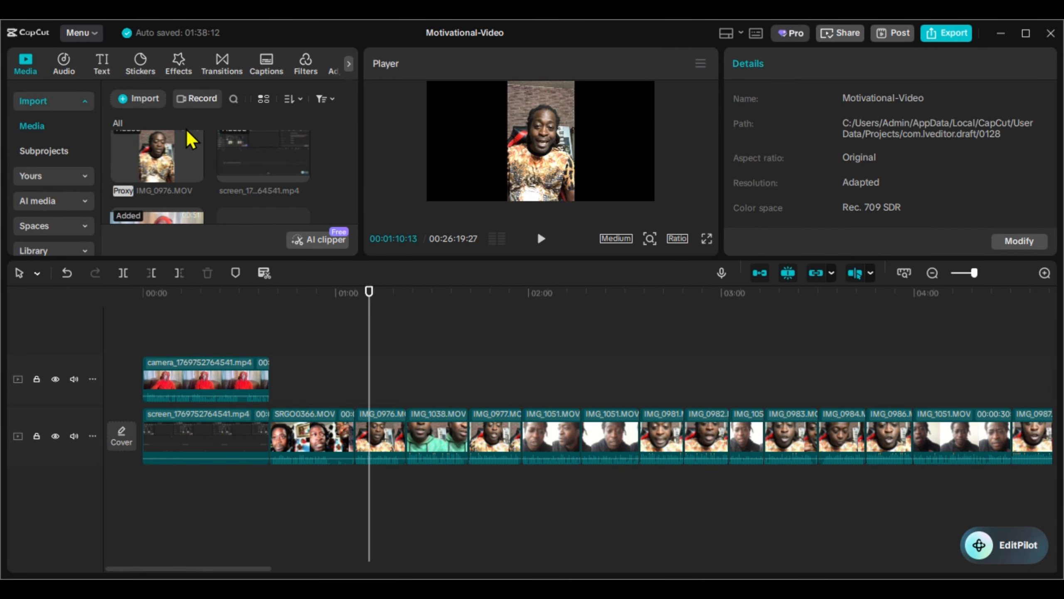
Add the Film Erase transition between the screen recording and SRGO0366, accepting duplicate frames for short clips.
{"action": "left_click", "coordinate": [219, 65]}
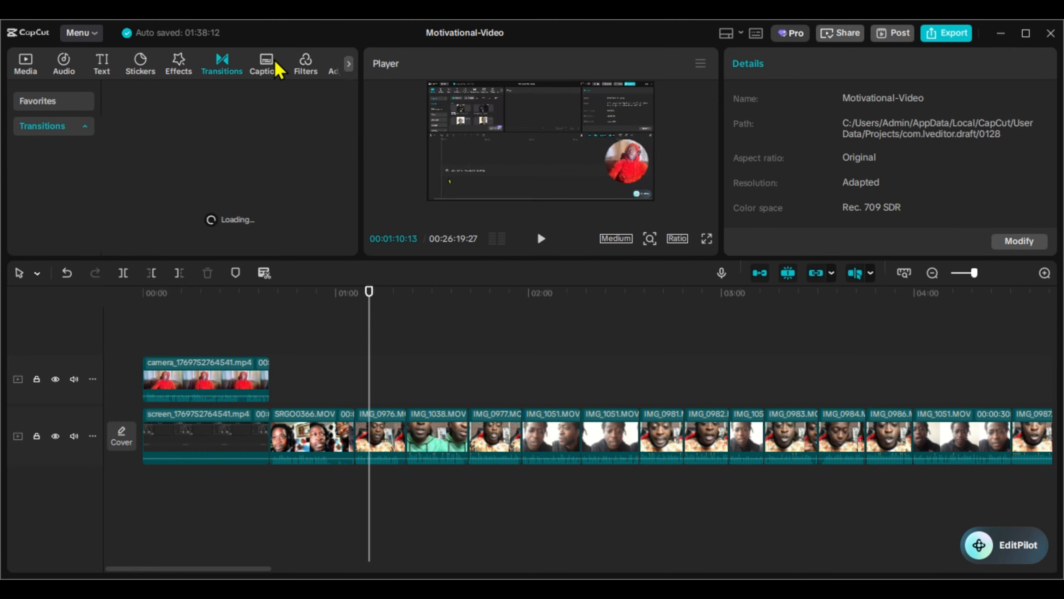
{"action": "left_click_drag", "start_coordinate": [283, 154], "coordinate": [275, 435]}
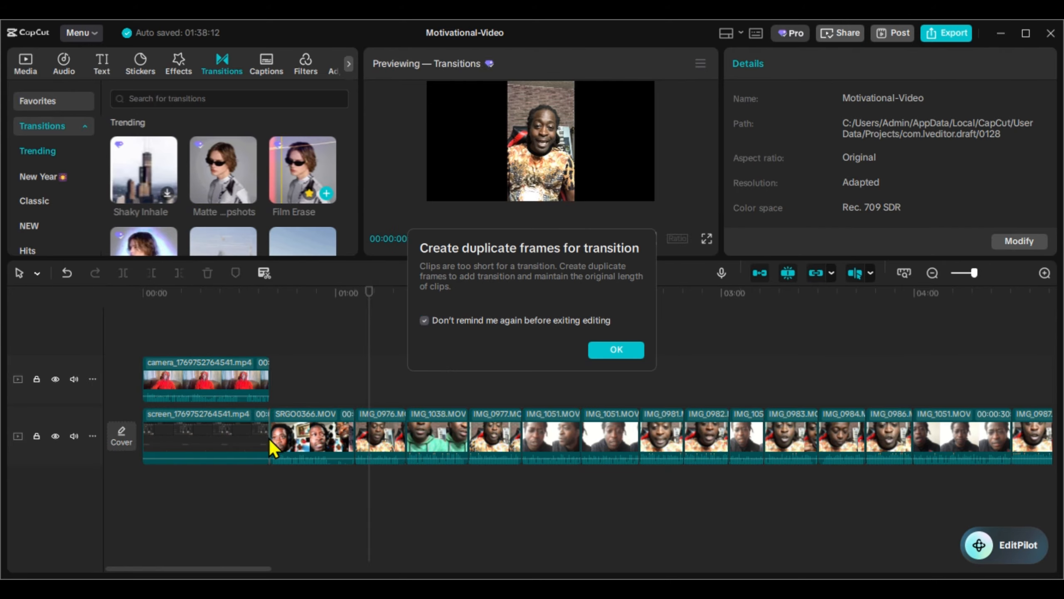
{"action": "left_click", "coordinate": [612, 350]}
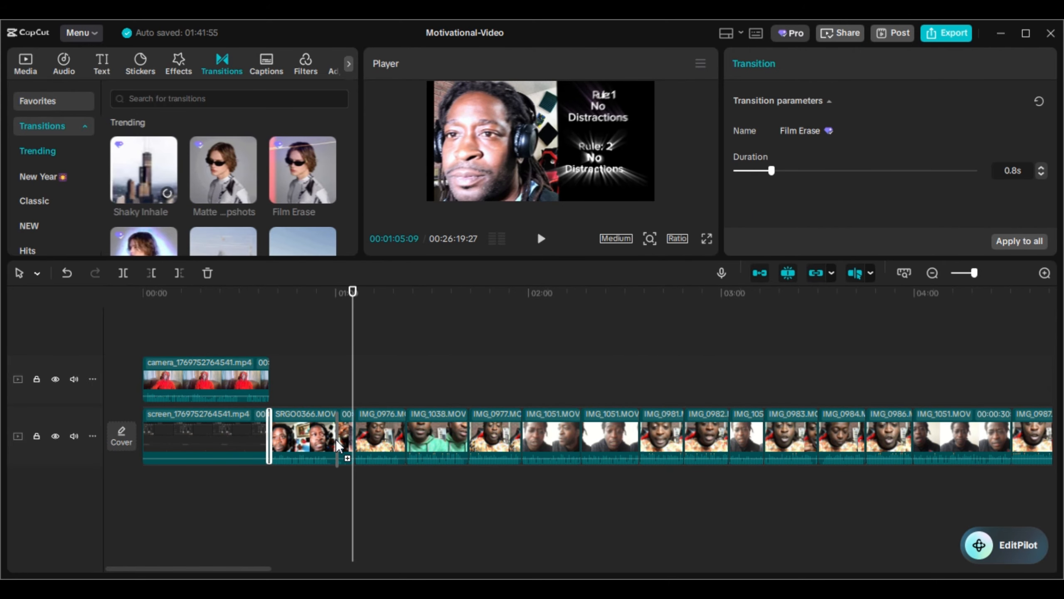
Add a transition between SRGO0366 and IMG_0976, and the Mix transition between IMG_0976 and IMG_1038.
{"action": "left_click_drag", "start_coordinate": [338, 445], "coordinate": [355, 444]}
{"action": "left_click", "coordinate": [1045, 272]}
{"action": "left_click", "coordinate": [331, 438]}
{"action": "left_click_drag", "start_coordinate": [241, 184], "coordinate": [462, 444]}
{"action": "scroll", "coordinate": [211, 187], "scroll_direction": "down", "scroll_amount": 1}
{"action": "left_click", "coordinate": [219, 181]}
{"action": "left_click_drag", "start_coordinate": [220, 181], "coordinate": [458, 432]}
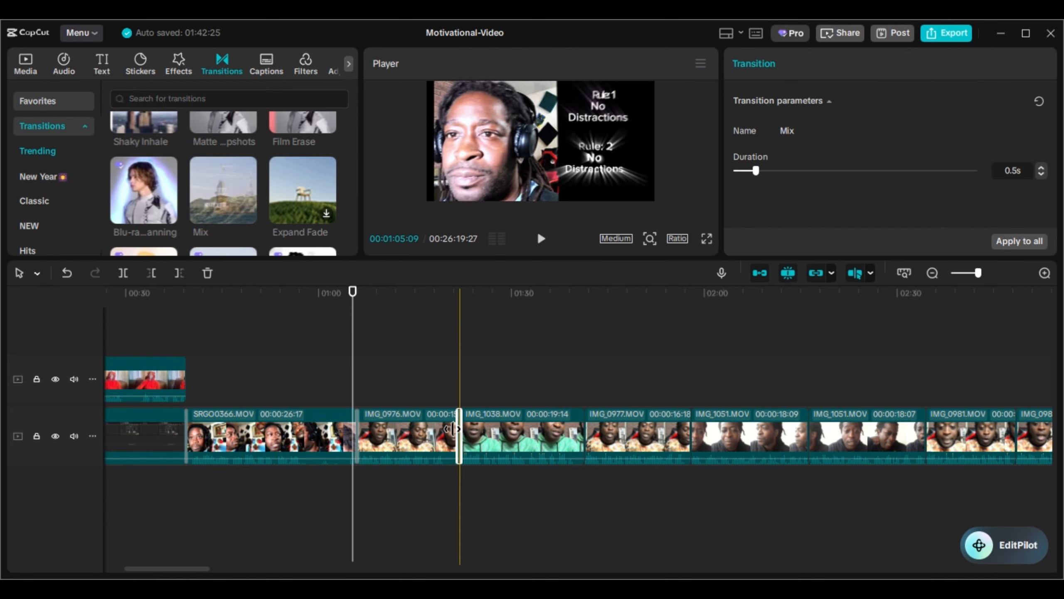
Add a transition after the first IMG_1038 clip and B&W Strobe after IMG_0977, then briefly play the start of IMG_1038.
{"action": "left_click_drag", "start_coordinate": [145, 191], "coordinate": [583, 439]}
{"action": "scroll", "coordinate": [151, 214], "scroll_direction": "down", "scroll_amount": 1}
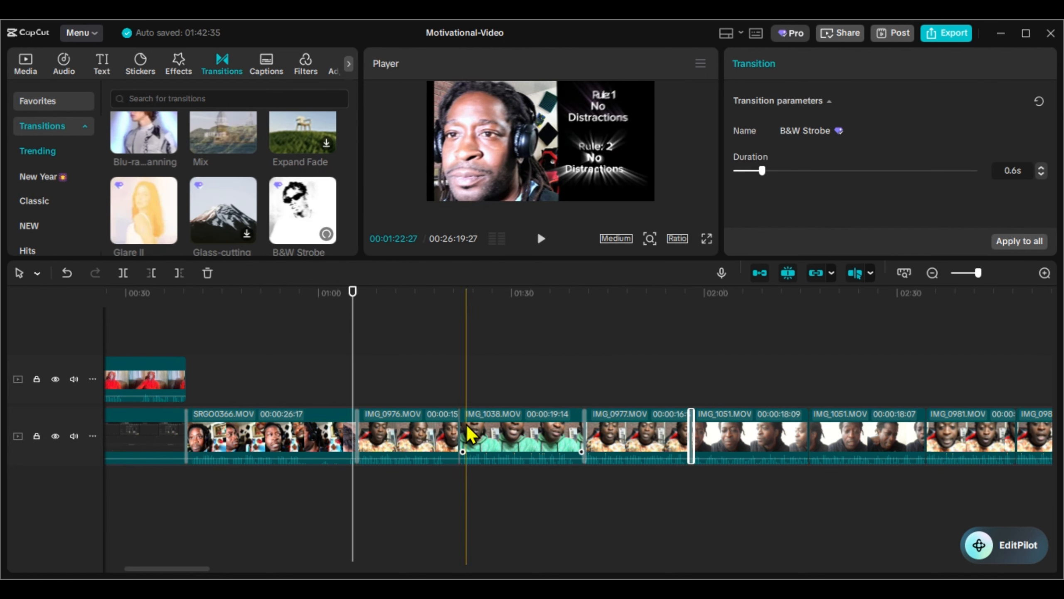
{"action": "left_click", "coordinate": [486, 427]}
{"action": "left_click", "coordinate": [443, 382]}
{"action": "key", "text": "space"}
{"action": "key", "text": "space"}
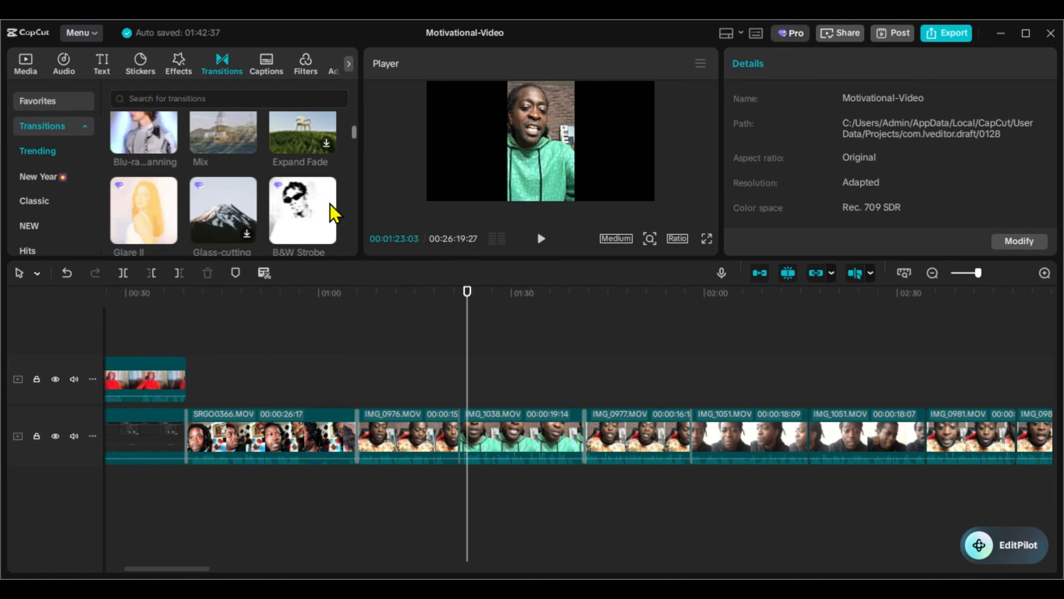
Add a transition between the two IMG_1051 clips and Flashback Gray before IMG_0981, and try another one after IMG_0981.
{"action": "scroll", "coordinate": [329, 203], "scroll_direction": "down", "scroll_amount": 1}
{"action": "left_click_drag", "start_coordinate": [229, 145], "coordinate": [808, 436]}
{"action": "scroll", "coordinate": [265, 237], "scroll_direction": "down", "scroll_amount": 1}
{"action": "left_click_drag", "start_coordinate": [254, 171], "coordinate": [926, 436]}
{"action": "left_click_drag", "start_coordinate": [144, 167], "coordinate": [1017, 443]}
{"action": "left_click_drag", "start_coordinate": [303, 168], "coordinate": [1026, 428]}
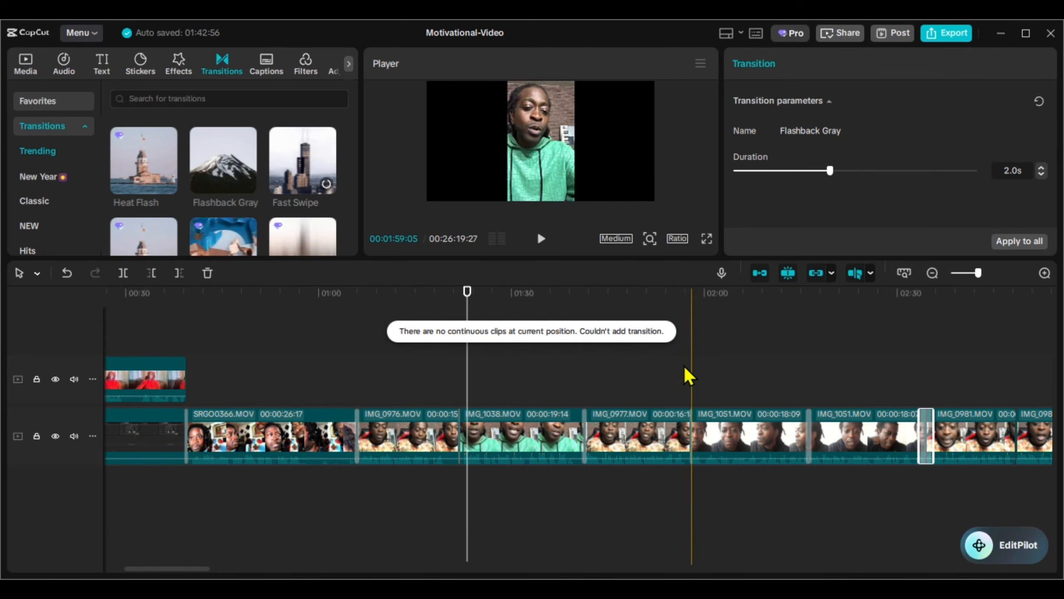
Add a transition between IMG_0981 and IMG_0982, and Dirty Frame between IMG_0982 and IMG_1051.
{"action": "left_click_drag", "start_coordinate": [184, 569], "coordinate": [238, 569]}
{"action": "scroll", "coordinate": [222, 189], "scroll_direction": "down", "scroll_amount": 1}
{"action": "left_click_drag", "start_coordinate": [223, 180], "coordinate": [418, 450]}
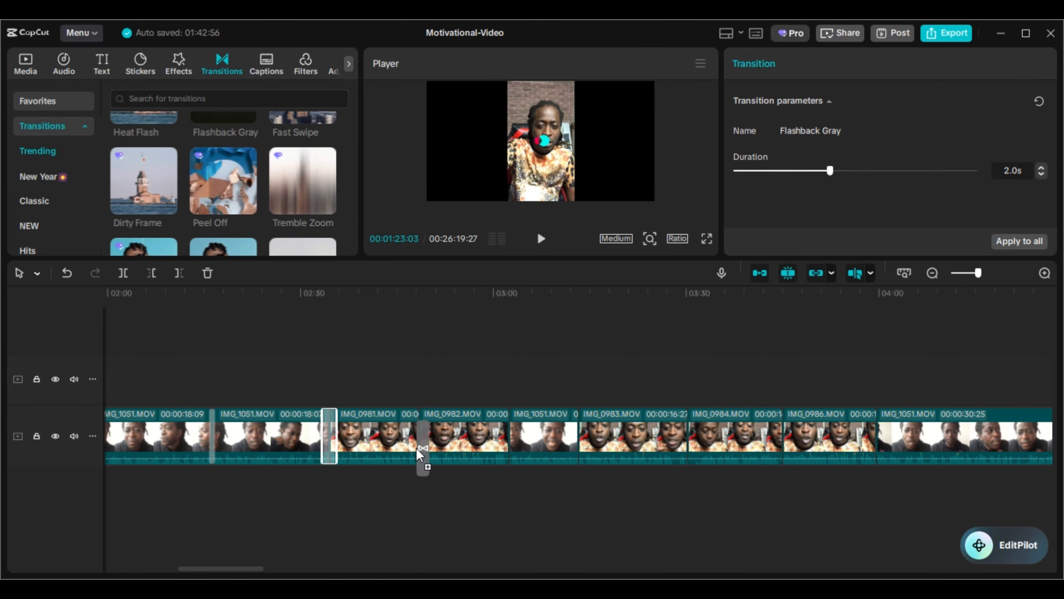
{"action": "left_click_drag", "start_coordinate": [502, 330], "coordinate": [509, 436]}
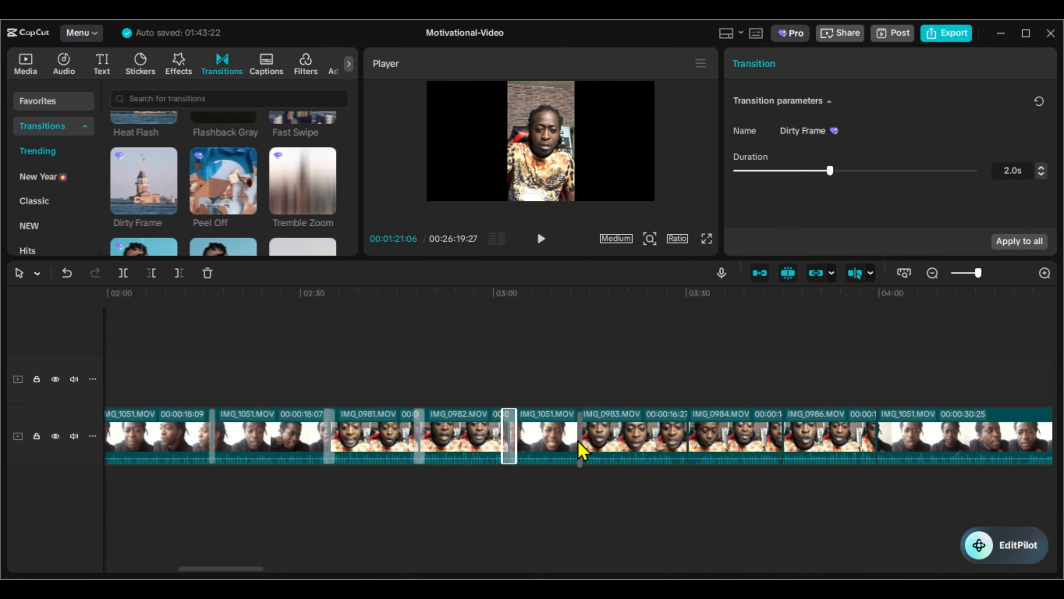
Add transitions at the four cuts around IMG_0983, IMG_0984 and IMG_0986, with Dystopian Error before IMG_0986 and Scotch Tape after it.
{"action": "left_click_drag", "start_coordinate": [582, 451], "coordinate": [580, 444]}
{"action": "scroll", "coordinate": [218, 195], "scroll_direction": "down", "scroll_amount": 2}
{"action": "left_click_drag", "start_coordinate": [700, 443], "coordinate": [689, 443]}
{"action": "left_click", "coordinate": [656, 439]}
{"action": "left_click_drag", "start_coordinate": [223, 201], "coordinate": [783, 441]}
{"action": "left_click_drag", "start_coordinate": [140, 197], "coordinate": [876, 438]}
Add a transition between IMG_1051 and IMG_0987, and Clouds between IMG_0987 and IMG_1053.
{"action": "left_click_drag", "start_coordinate": [243, 567], "coordinate": [278, 566]}
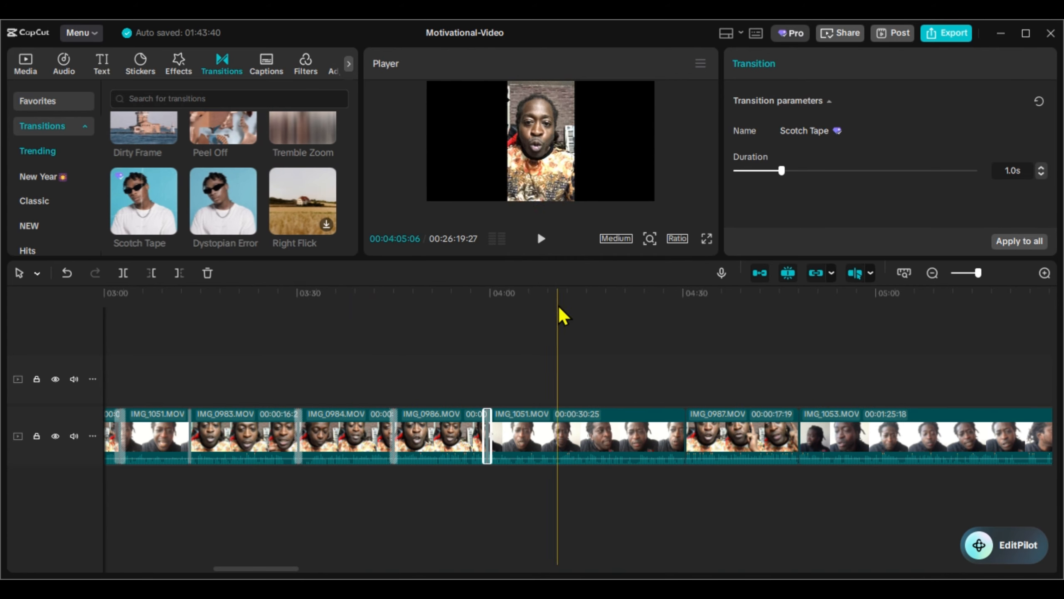
{"action": "scroll", "coordinate": [244, 224], "scroll_direction": "down", "scroll_amount": 2}
{"action": "left_click_drag", "start_coordinate": [832, 451], "coordinate": [831, 451]}
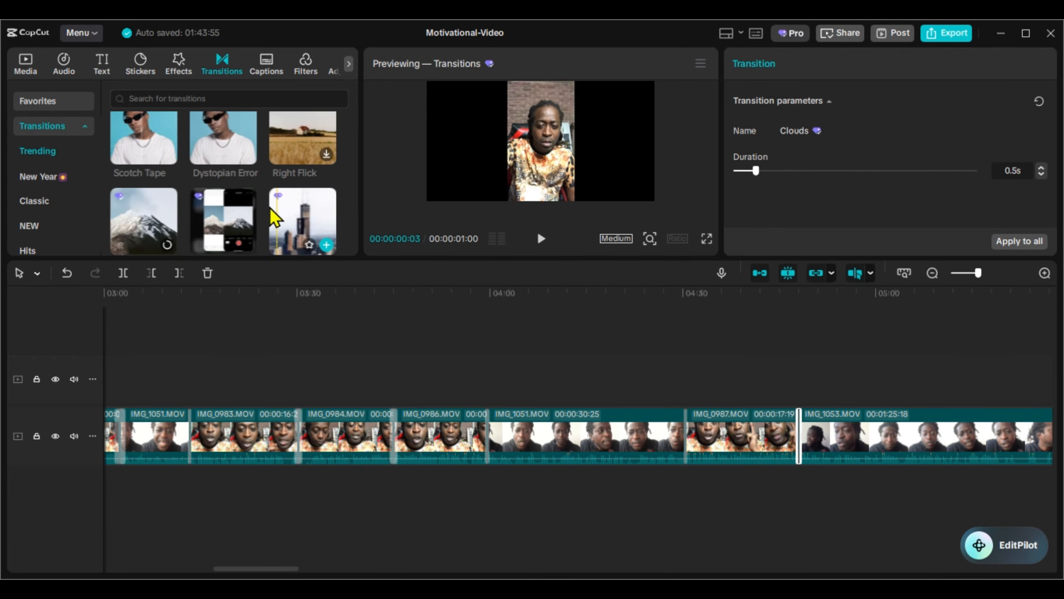
Add a transition between IMG_1053 and IMG_0985, and Dust Flurry between IMG_0985 and the following IMG_1053.
{"action": "left_click", "coordinate": [267, 566]}
{"action": "left_click_drag", "start_coordinate": [267, 568], "coordinate": [319, 568]}
{"action": "scroll", "coordinate": [195, 205], "scroll_direction": "down", "scroll_amount": 2}
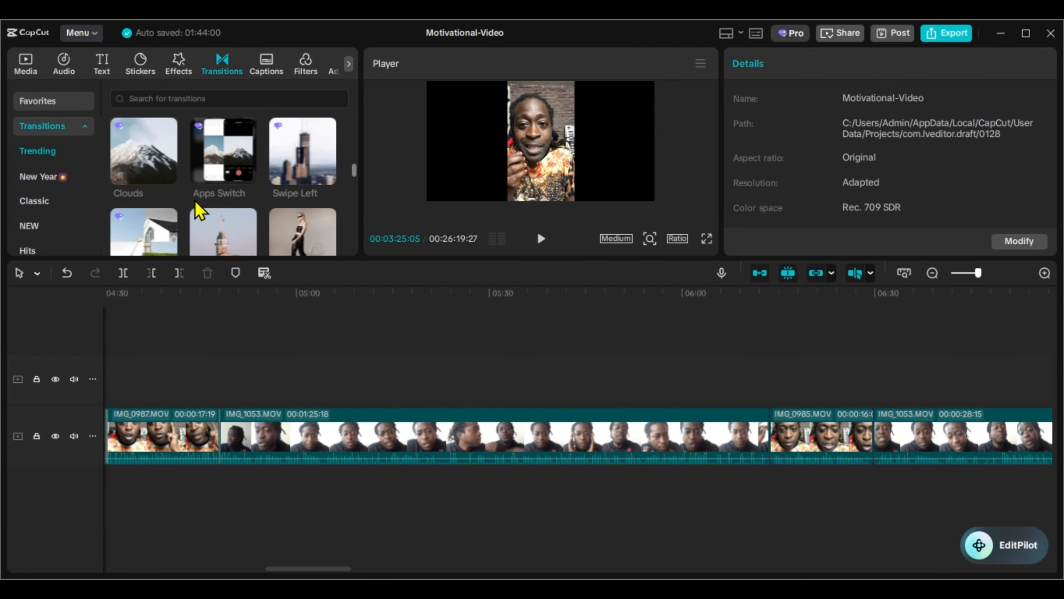
{"action": "left_click_drag", "start_coordinate": [210, 225], "coordinate": [213, 446]}
{"action": "left_click_drag", "start_coordinate": [773, 444], "coordinate": [772, 444]}
{"action": "scroll", "coordinate": [224, 233], "scroll_direction": "down", "scroll_amount": 2}
{"action": "left_click_drag", "start_coordinate": [223, 181], "coordinate": [874, 444]}
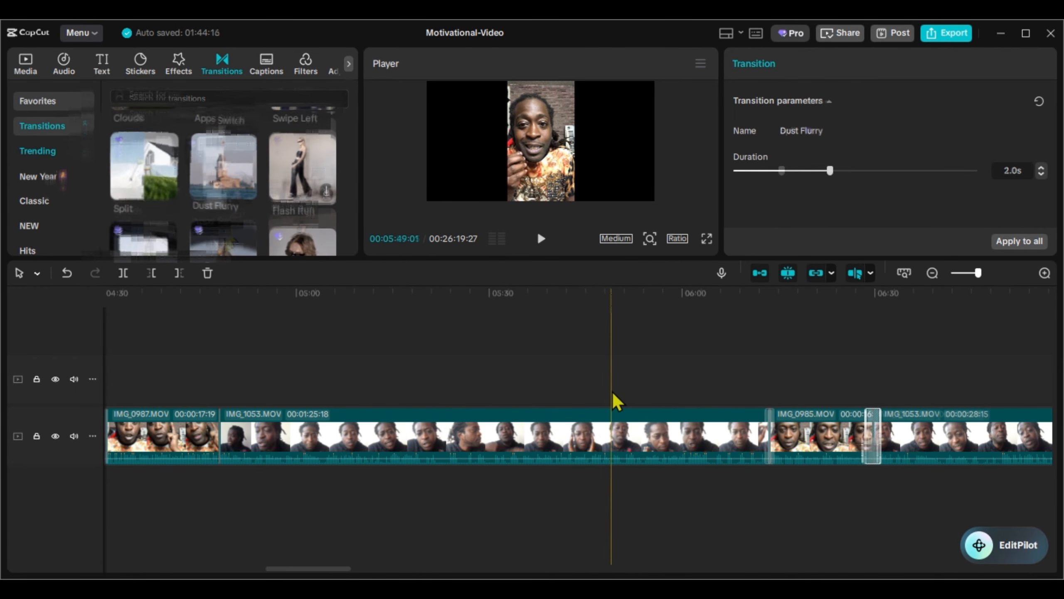
Add the Blink transition before IMG_1039 and another transition between IMG_1039 and IMG_0991.
{"action": "left_click", "coordinate": [283, 444]}
{"action": "left_click_drag", "start_coordinate": [312, 568], "coordinate": [412, 569]}
{"action": "scroll", "coordinate": [230, 197], "scroll_direction": "down", "scroll_amount": 2}
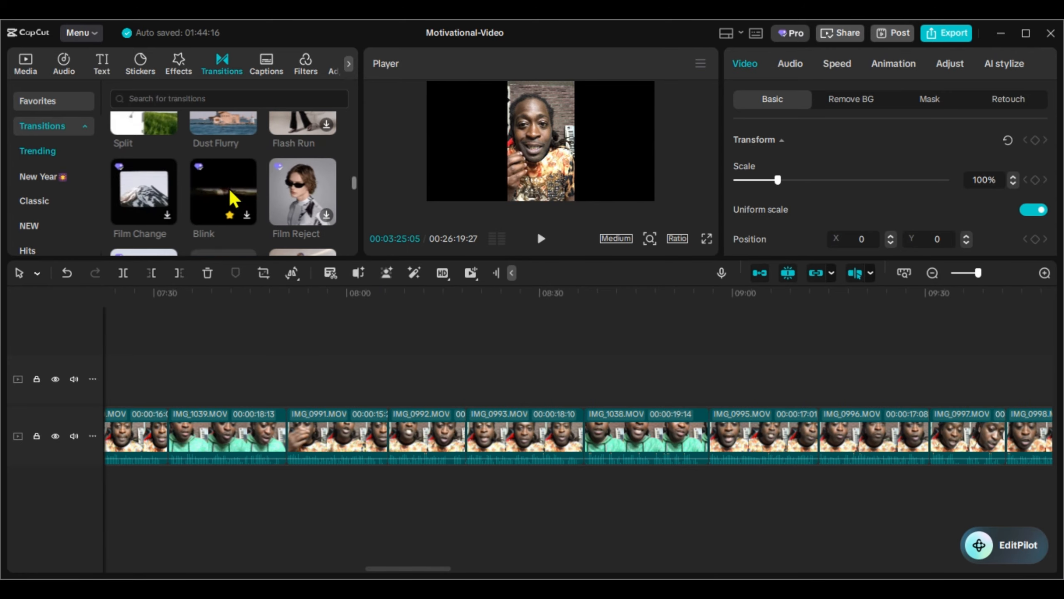
{"action": "left_click_drag", "start_coordinate": [230, 198], "coordinate": [167, 438]}
{"action": "scroll", "coordinate": [221, 182], "scroll_direction": "down", "scroll_amount": 4}
{"action": "left_click_drag", "start_coordinate": [223, 155], "coordinate": [287, 440]}
Add a different transition at each of the three cuts from IMG_0991 through IMG_0992 and IMG_0993 to IMG_1038.
{"action": "scroll", "coordinate": [147, 192], "scroll_direction": "down", "scroll_amount": 5}
{"action": "left_click_drag", "start_coordinate": [144, 185], "coordinate": [388, 443]}
{"action": "left_click_drag", "start_coordinate": [303, 184], "coordinate": [466, 444]}
{"action": "scroll", "coordinate": [240, 196], "scroll_direction": "down", "scroll_amount": 2}
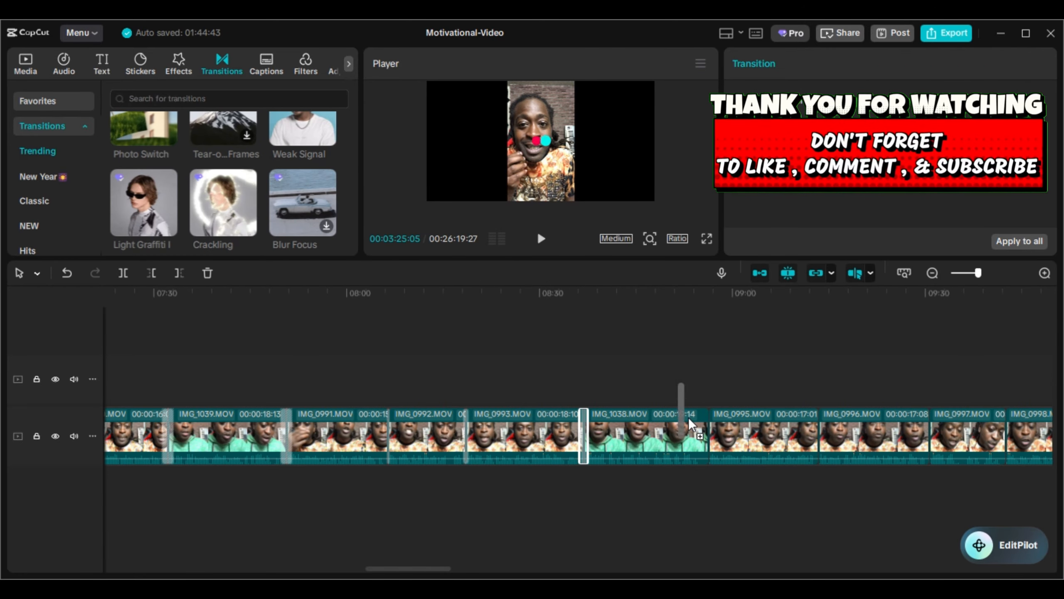
Add transitions at the cuts from IMG_1038 to IMG_0998, with Zip Flip after IMG_0996 and Pull Into Screen after IMG_0997.
{"action": "left_click_drag", "start_coordinate": [400, 568], "coordinate": [447, 569]}
{"action": "scroll", "coordinate": [170, 224], "scroll_direction": "down", "scroll_amount": 4}
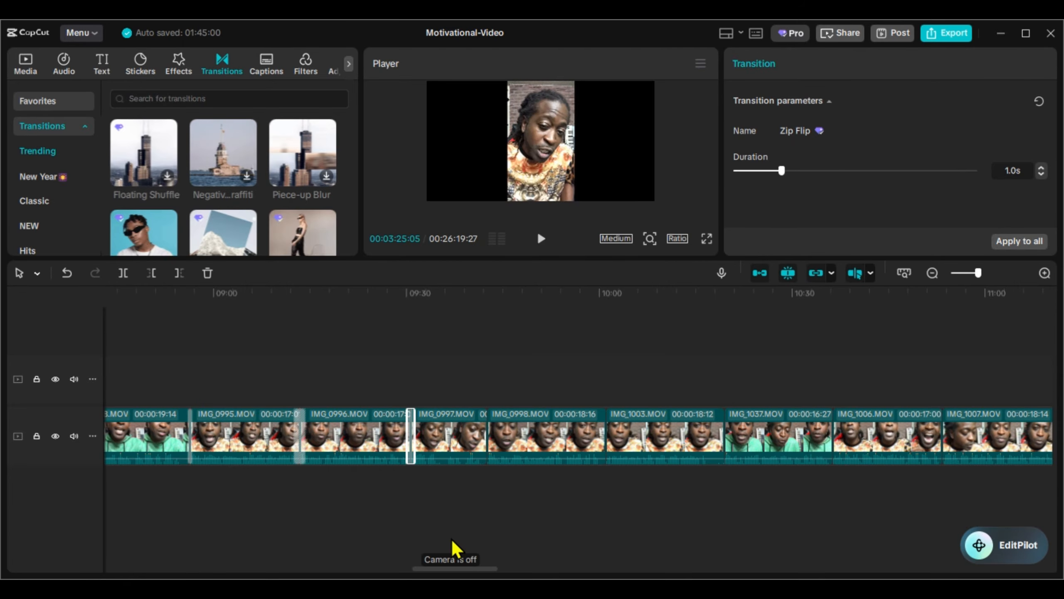
{"action": "left_click", "coordinate": [454, 378]}
{"action": "scroll", "coordinate": [213, 162], "scroll_direction": "down", "scroll_amount": 1}
{"action": "left_click_drag", "start_coordinate": [212, 161], "coordinate": [487, 452]}
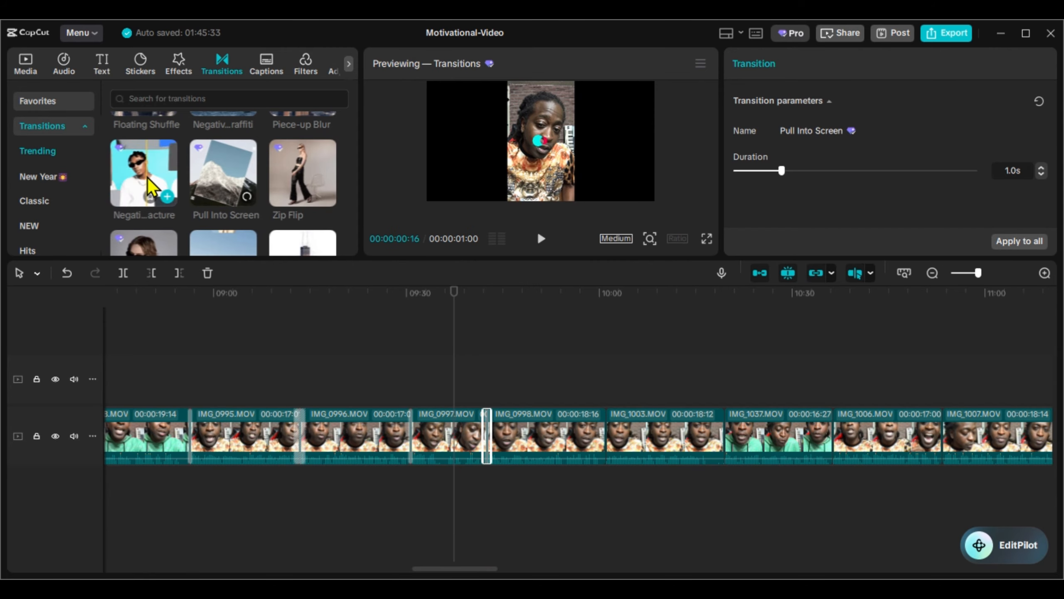
Add transitions at the four cuts from IMG_0998 to IMG_1007, using Zip Flip after IMG_1003 and Drop Stack after IMG_1006.
{"action": "left_click_drag", "start_coordinate": [153, 173], "coordinate": [605, 455]}
{"action": "left_click_drag", "start_coordinate": [303, 171], "coordinate": [725, 441]}
{"action": "scroll", "coordinate": [150, 178], "scroll_direction": "down", "scroll_amount": 1}
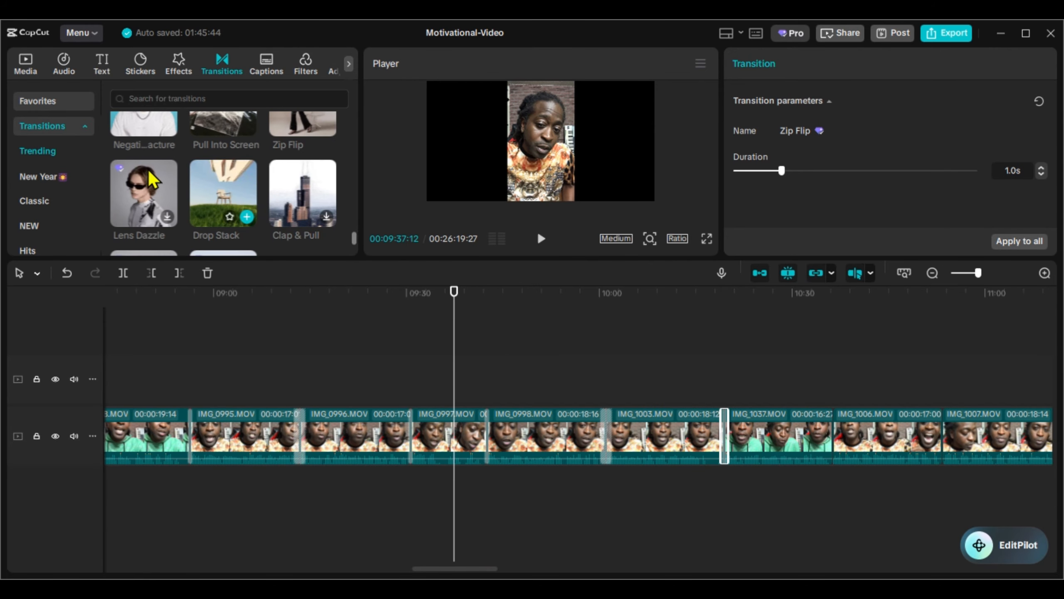
{"action": "left_click_drag", "start_coordinate": [820, 447], "coordinate": [821, 447]}
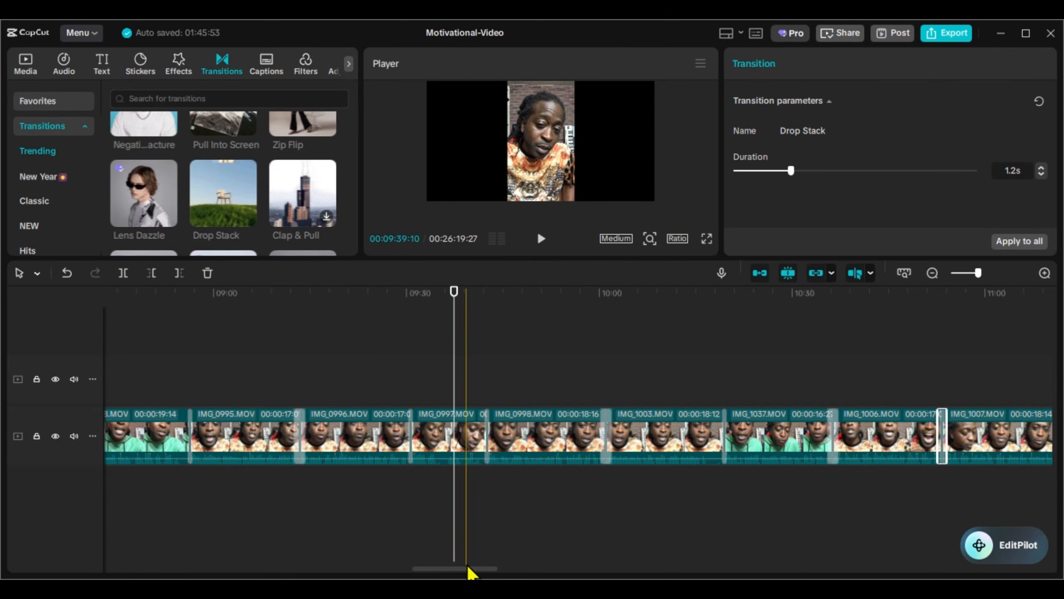
Add Glare II between IMG_1007 and IMG_0948, a transition before IMG_1008, and Spotlight Crop between IMG_1008 and IMG_1009.
{"action": "left_click_drag", "start_coordinate": [468, 568], "coordinate": [540, 568]}
{"action": "scroll", "coordinate": [207, 218], "scroll_direction": "down", "scroll_amount": 1}
{"action": "left_click_drag", "start_coordinate": [148, 215], "coordinate": [249, 442]}
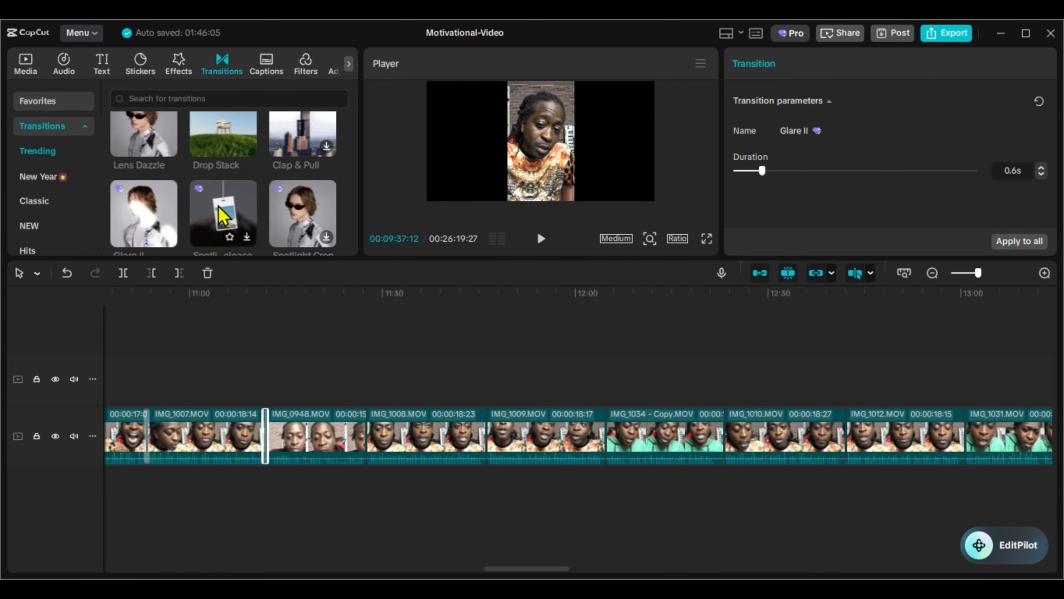
{"action": "left_click_drag", "start_coordinate": [225, 216], "coordinate": [367, 443]}
{"action": "left_click_drag", "start_coordinate": [318, 213], "coordinate": [487, 444]}
Add transitions at the cuts from IMG_1009 to IMG_1031, with Shift Down after IMG_1009 and Blur Swap after IMG_1012.
{"action": "scroll", "coordinate": [209, 218], "scroll_direction": "down", "scroll_amount": 1}
{"action": "left_click_drag", "start_coordinate": [143, 237], "coordinate": [607, 441]}
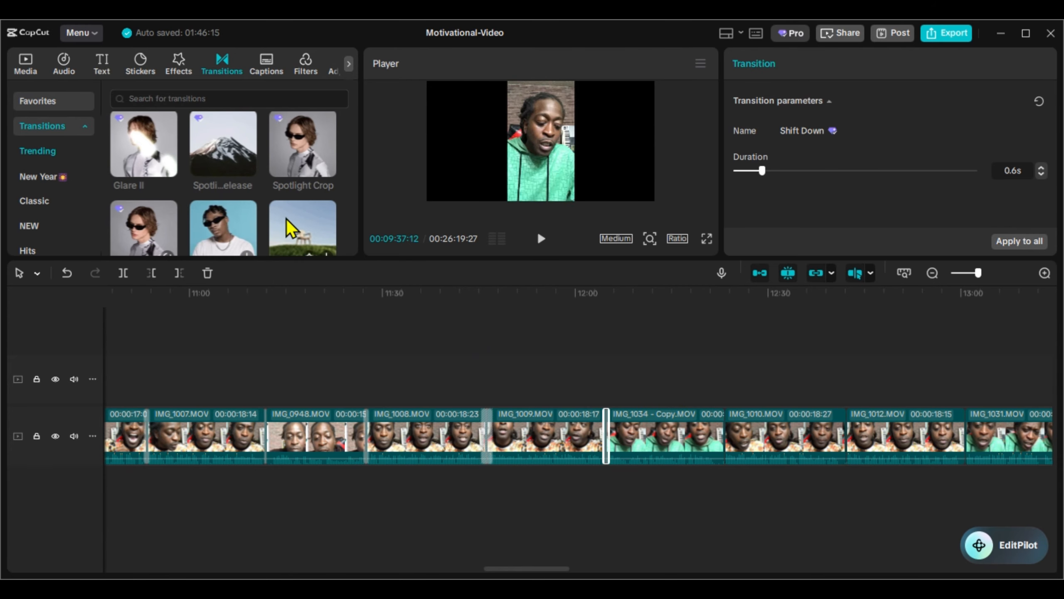
{"action": "mouse_move", "coordinate": [286, 220]}
{"action": "left_mouse_down"}
{"action": "mouse_move", "coordinate": [727, 445]}
{"action": "mouse_move", "coordinate": [780, 423]}
{"action": "left_mouse_up"}
{"action": "scroll", "coordinate": [209, 188], "scroll_direction": "down", "scroll_amount": 1}
{"action": "left_click_drag", "start_coordinate": [144, 184], "coordinate": [963, 436]}
Add a transition at every cut from IMG_1031 through IMG_1021.
{"action": "left_click_drag", "start_coordinate": [562, 569], "coordinate": [641, 569]}
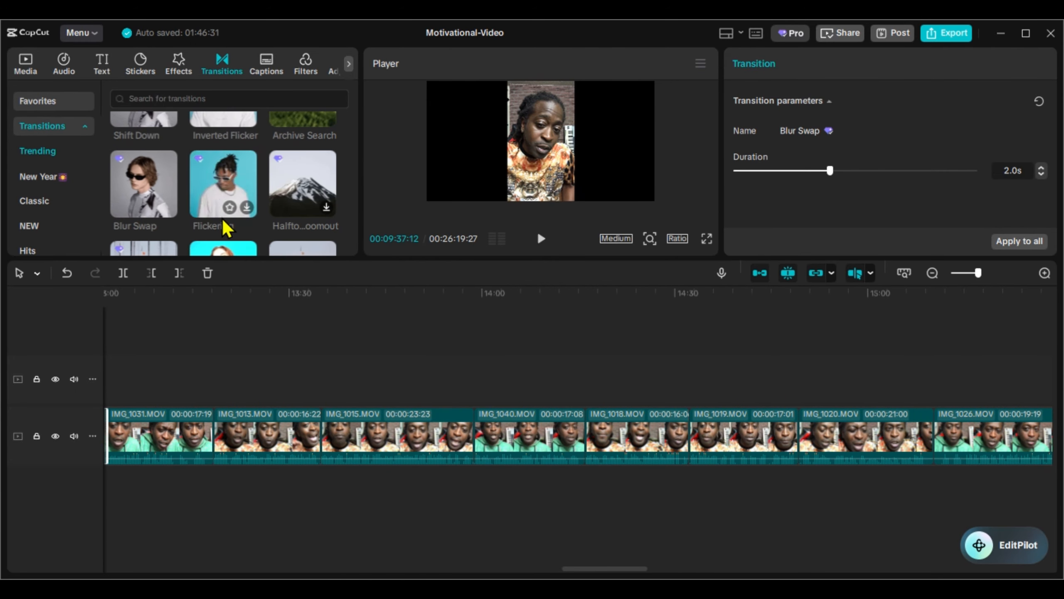
{"action": "scroll", "coordinate": [144, 246], "scroll_direction": "down", "scroll_amount": 2}
{"action": "left_click_drag", "start_coordinate": [144, 246], "coordinate": [257, 318]}
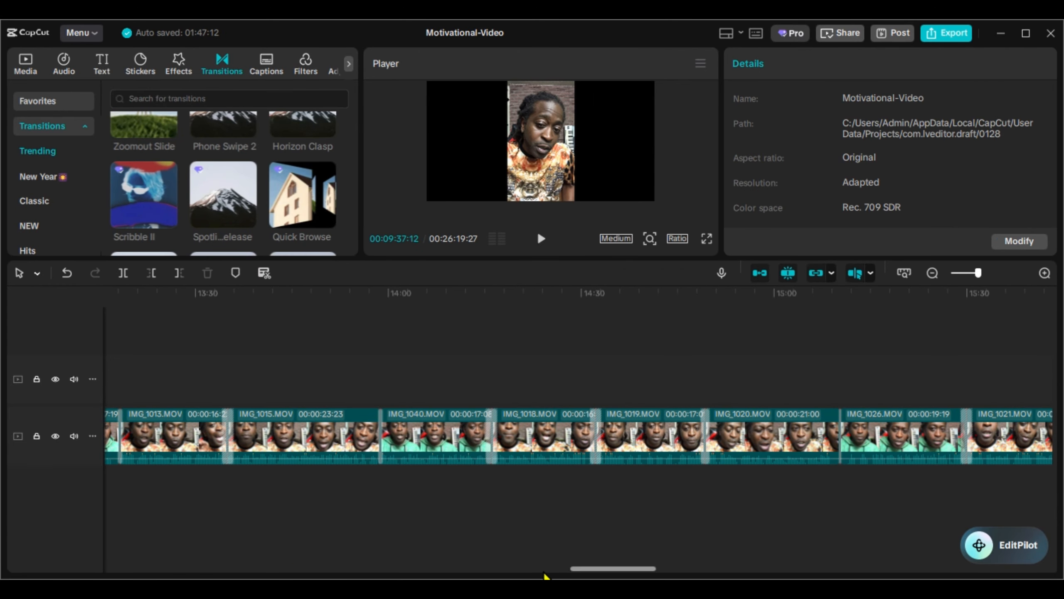
Add transitions before and after IMG_1033, and Bloodsoaked Night between IMG_1023 and IMG_1053.
{"action": "left_click_drag", "start_coordinate": [627, 569], "coordinate": [690, 569]}
{"action": "scroll", "coordinate": [256, 148], "scroll_direction": "down", "scroll_amount": 2}
{"action": "left_click_drag", "start_coordinate": [144, 214], "coordinate": [413, 435]}
{"action": "left_click_drag", "start_coordinate": [229, 217], "coordinate": [532, 436]}
{"action": "left_click_drag", "start_coordinate": [673, 449], "coordinate": [673, 445]}
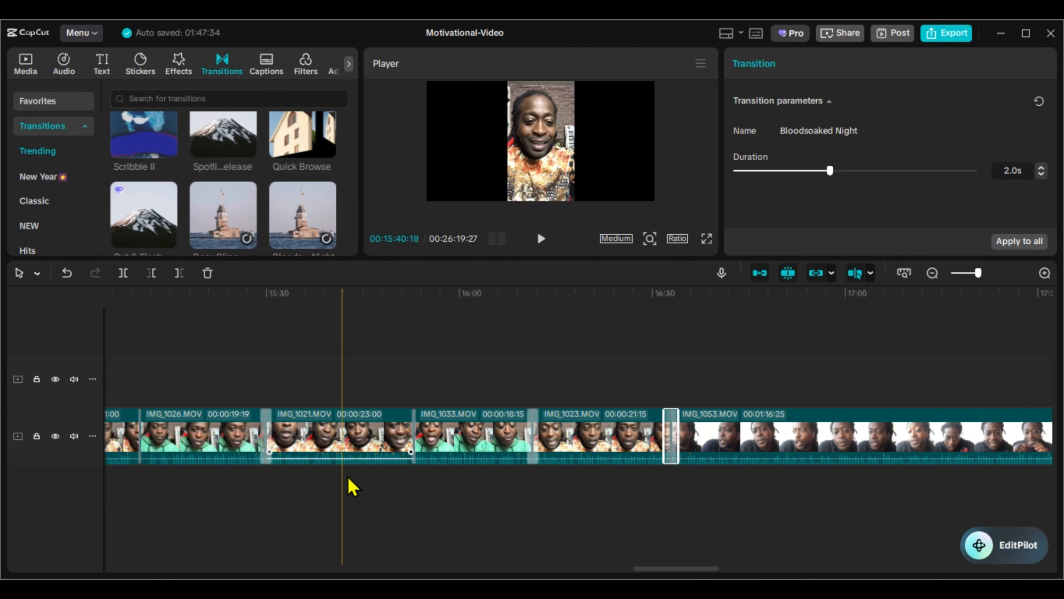
Add transitions at the four cuts from IMG_1053 to IMG_1002, with Drop & Expand after IMG_1025 and Window Blinks after IMG_1027.
{"action": "left_click_drag", "start_coordinate": [649, 568], "coordinate": [727, 569]}
{"action": "scroll", "coordinate": [245, 161], "scroll_direction": "down", "scroll_amount": 3}
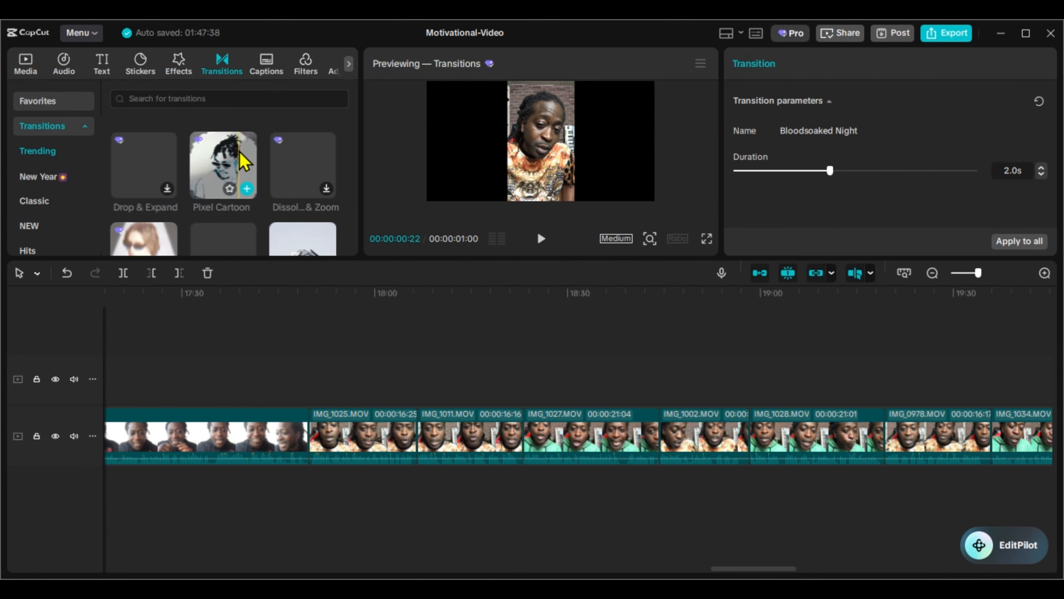
{"action": "left_click_drag", "start_coordinate": [315, 452], "coordinate": [313, 449]}
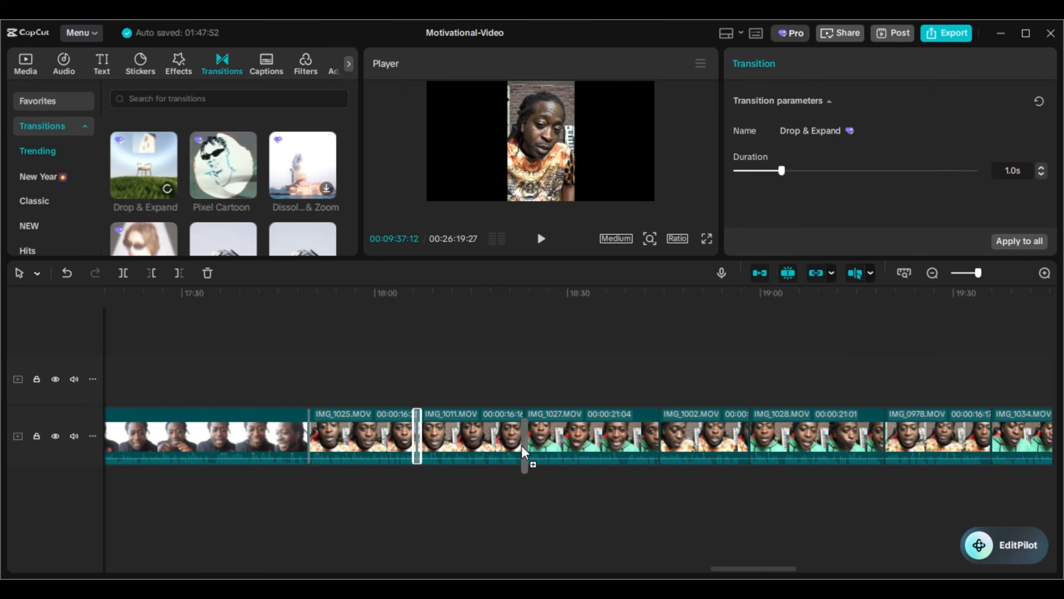
{"action": "left_click_drag", "start_coordinate": [655, 454], "coordinate": [656, 453]}
Add a transition between IMG_1002 and IMG_1028, and New Tiles between IMG_1028 and IMG_0978.
{"action": "scroll", "coordinate": [765, 576], "scroll_direction": "right", "scroll_amount": 5}
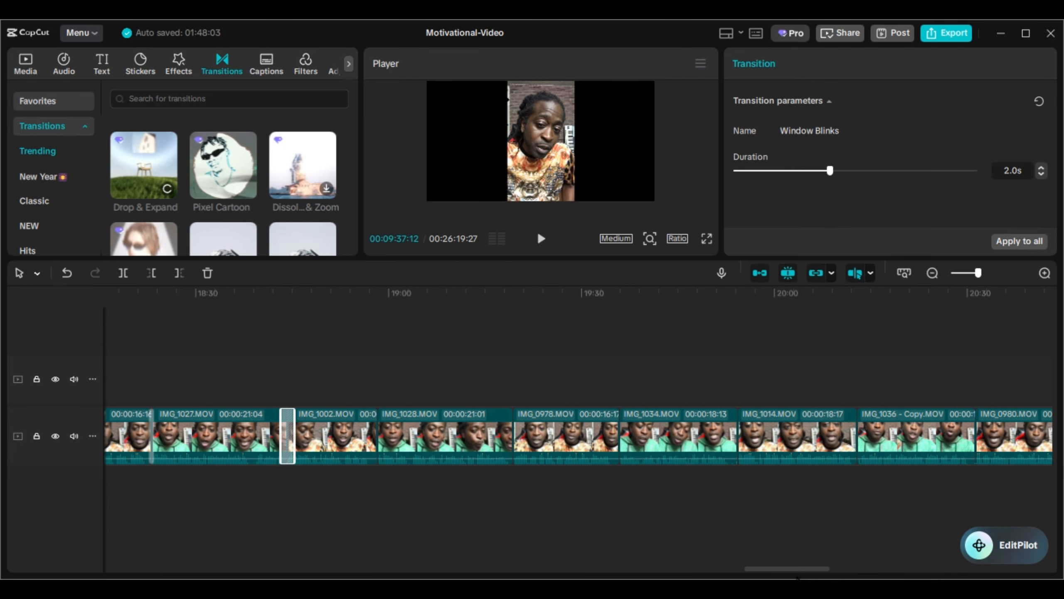
{"action": "scroll", "coordinate": [189, 191], "scroll_direction": "down", "scroll_amount": 2}
{"action": "left_click_drag", "start_coordinate": [195, 166], "coordinate": [510, 438]}
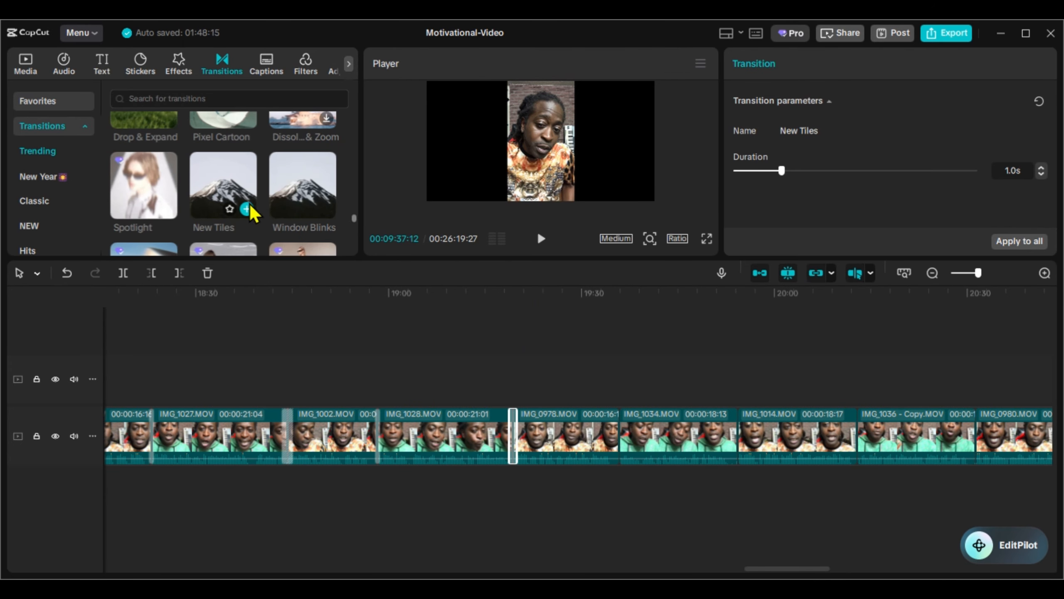
Add transitions at the four cuts from IMG_0978 to IMG_0980, with Record Scratch between IMG_1034 and IMG_1014.
{"action": "left_click_drag", "start_coordinate": [615, 451], "coordinate": [618, 448]}
{"action": "scroll", "coordinate": [204, 207], "scroll_direction": "down", "scroll_amount": 2}
{"action": "left_click_drag", "start_coordinate": [738, 439], "coordinate": [739, 439]}
{"action": "scroll", "coordinate": [274, 208], "scroll_direction": "down", "scroll_amount": 2}
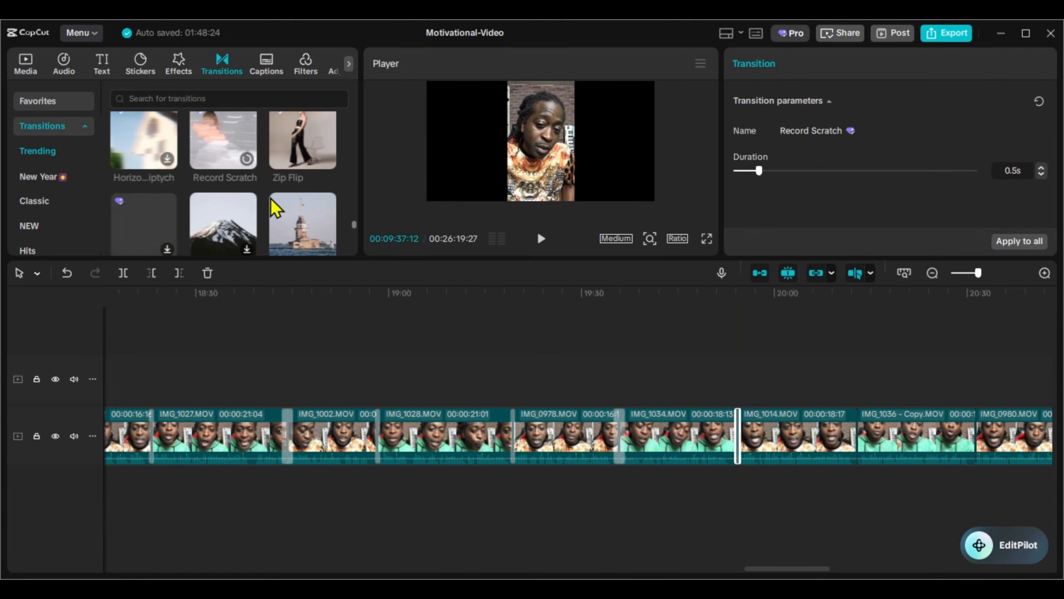
{"action": "left_click_drag", "start_coordinate": [144, 226], "coordinate": [976, 438]}
Add transitions at the four cuts from IMG_0980 to IMG_1022, with Thermal Trace just before IMG_1022.
{"action": "left_click_drag", "start_coordinate": [796, 569], "coordinate": [861, 570]}
{"action": "scroll", "coordinate": [209, 219], "scroll_direction": "down", "scroll_amount": 3}
{"action": "left_click_drag", "start_coordinate": [274, 179], "coordinate": [530, 447]}
{"action": "scroll", "coordinate": [294, 210], "scroll_direction": "down", "scroll_amount": 3}
{"action": "left_click_drag", "start_coordinate": [302, 216], "coordinate": [662, 440]}
{"action": "scroll", "coordinate": [169, 185], "scroll_direction": "down", "scroll_amount": 4}
{"action": "left_click_drag", "start_coordinate": [302, 187], "coordinate": [781, 453]}
{"action": "scroll", "coordinate": [197, 209], "scroll_direction": "down", "scroll_amount": 3}
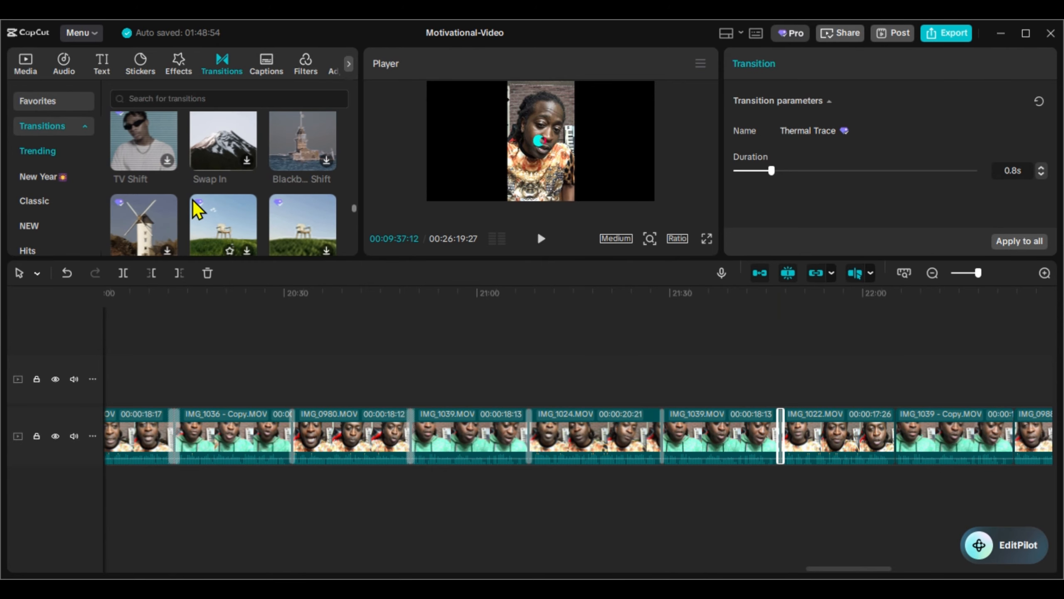
Add transitions at the five cuts from IMG_1022 to IMG_0950, with Tilt Fill between IMG_1022 and IMG_1039 - Copy.
{"action": "left_click_drag", "start_coordinate": [895, 449], "coordinate": [896, 448]}
{"action": "left_click_drag", "start_coordinate": [837, 570], "coordinate": [892, 570]}
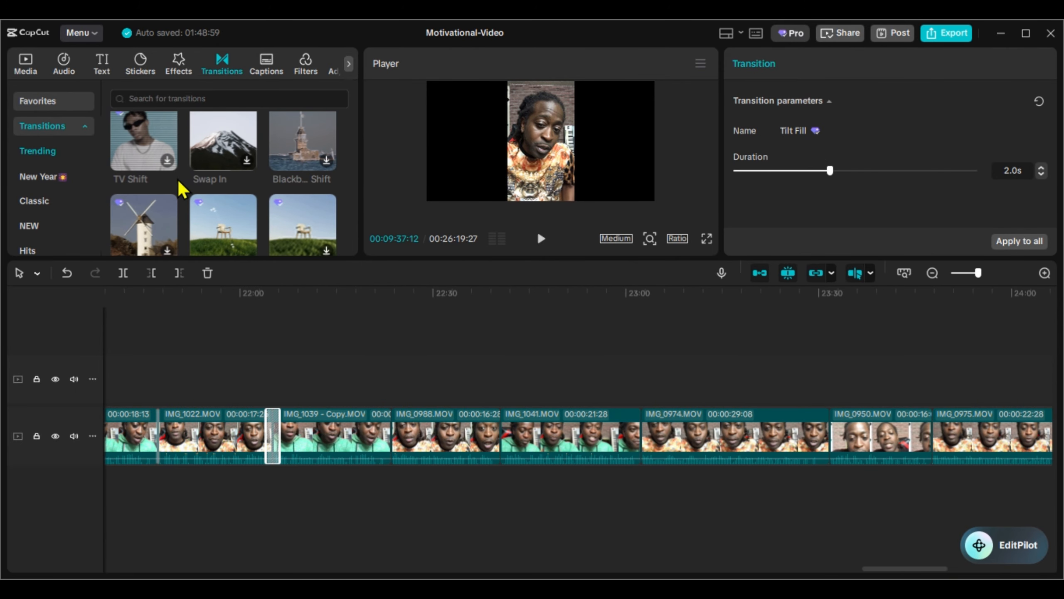
{"action": "scroll", "coordinate": [178, 186], "scroll_direction": "down", "scroll_amount": 3}
{"action": "left_click_drag", "start_coordinate": [178, 185], "coordinate": [385, 449]}
{"action": "scroll", "coordinate": [222, 185], "scroll_direction": "down", "scroll_amount": 3}
{"action": "left_click_drag", "start_coordinate": [145, 142], "coordinate": [643, 437]}
{"action": "scroll", "coordinate": [230, 149], "scroll_direction": "down", "scroll_amount": 3}
{"action": "left_click_drag", "start_coordinate": [231, 149], "coordinate": [793, 432]}
{"action": "left_click", "coordinate": [778, 423]}
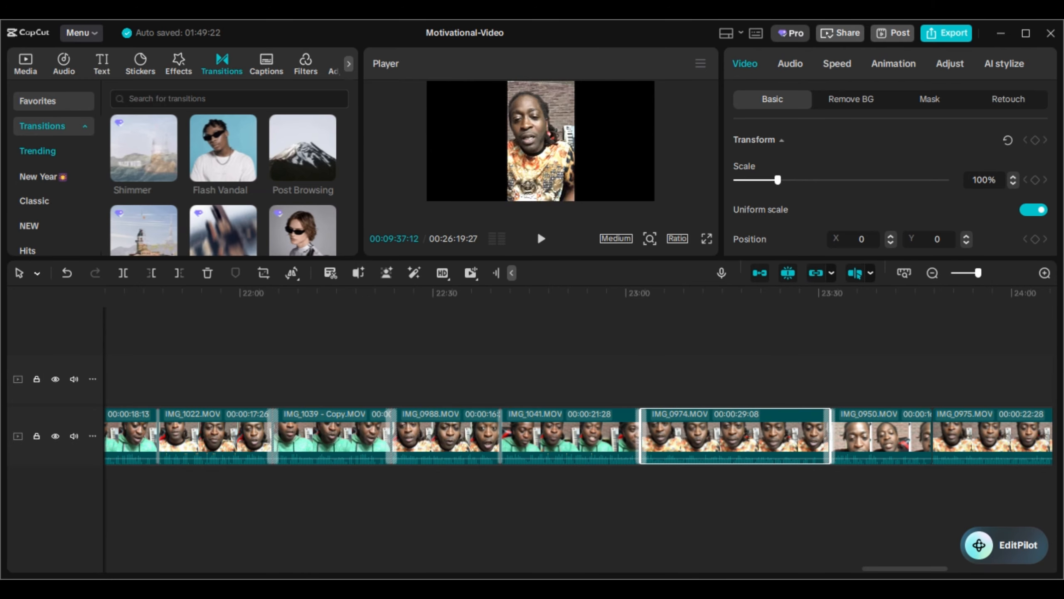
Add transitions at the three cuts from IMG_0950 to IMG_0979, with Dissolve between IMG_0950 and IMG_0975.
{"action": "left_click_drag", "start_coordinate": [905, 569], "coordinate": [943, 568]}
{"action": "scroll", "coordinate": [142, 167], "scroll_direction": "down", "scroll_amount": 2}
{"action": "left_click_drag", "start_coordinate": [142, 169], "coordinate": [509, 439]}
{"action": "left_click_drag", "start_coordinate": [226, 177], "coordinate": [657, 440]}
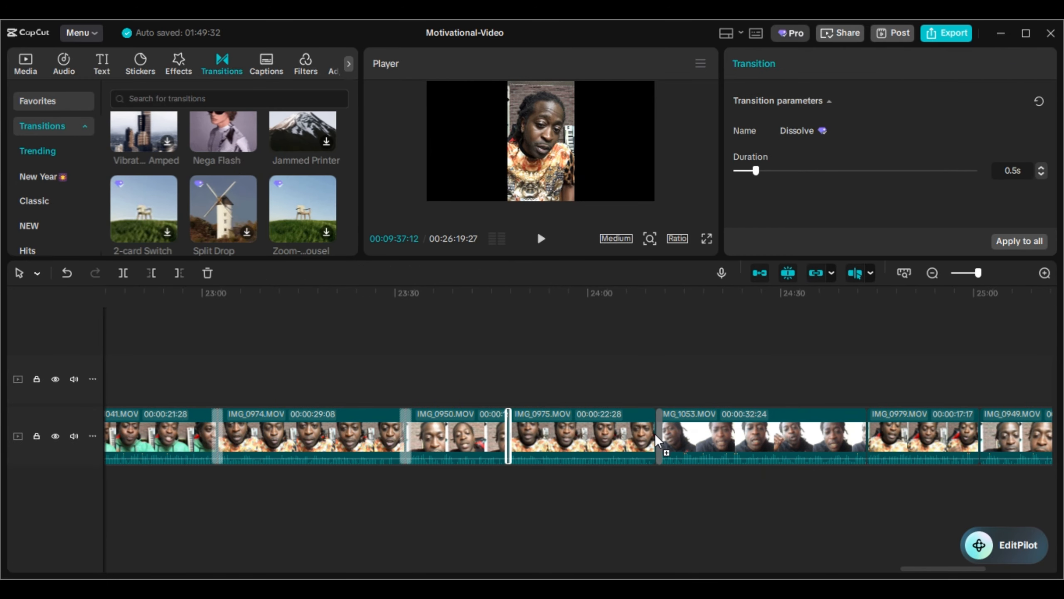
{"action": "left_click_drag", "start_coordinate": [818, 399], "coordinate": [868, 436]}
Add transitions at the four cuts from IMG_0979 to IMG_1054, with Yearbook Scribbles between IMG_1037 and IMG_1054.
{"action": "left_click_drag", "start_coordinate": [944, 568], "coordinate": [969, 569]}
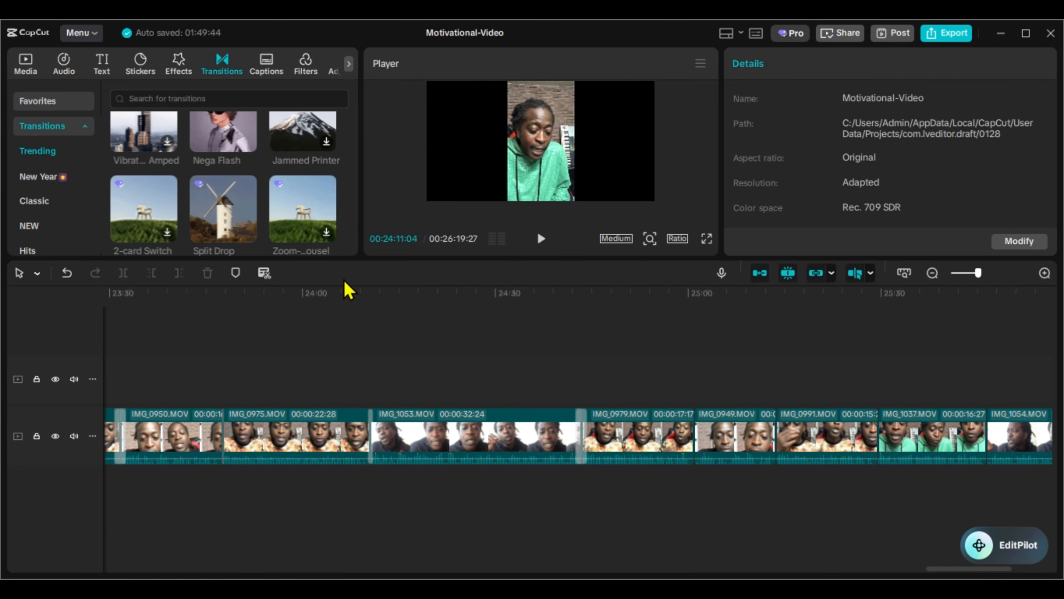
{"action": "left_click_drag", "start_coordinate": [145, 208], "coordinate": [696, 436]}
{"action": "left_click_drag", "start_coordinate": [303, 208], "coordinate": [777, 436]}
{"action": "scroll", "coordinate": [225, 205], "scroll_direction": "down", "scroll_amount": 3}
{"action": "left_click_drag", "start_coordinate": [223, 161], "coordinate": [879, 436]}
{"action": "scroll", "coordinate": [230, 179], "scroll_direction": "down", "scroll_amount": 2}
{"action": "left_click_drag", "start_coordinate": [144, 180], "coordinate": [987, 436]}
{"action": "left_click", "coordinate": [951, 562]}
{"action": "left_click_drag", "start_coordinate": [953, 568], "coordinate": [987, 569]}
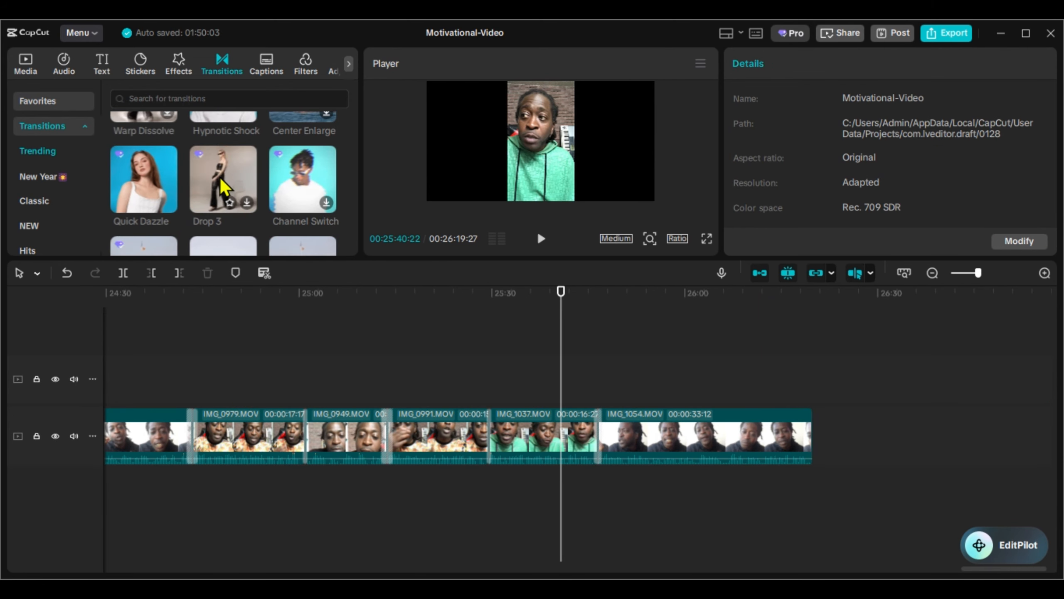
{"action": "scroll", "coordinate": [222, 180], "scroll_direction": "down", "scroll_amount": 2}
{"action": "left_click_drag", "start_coordinate": [145, 208], "coordinate": [810, 435]}
Start a media import and look through the Desktop's CAPCUT folder for the title video.
{"action": "left_click", "coordinate": [42, 61]}
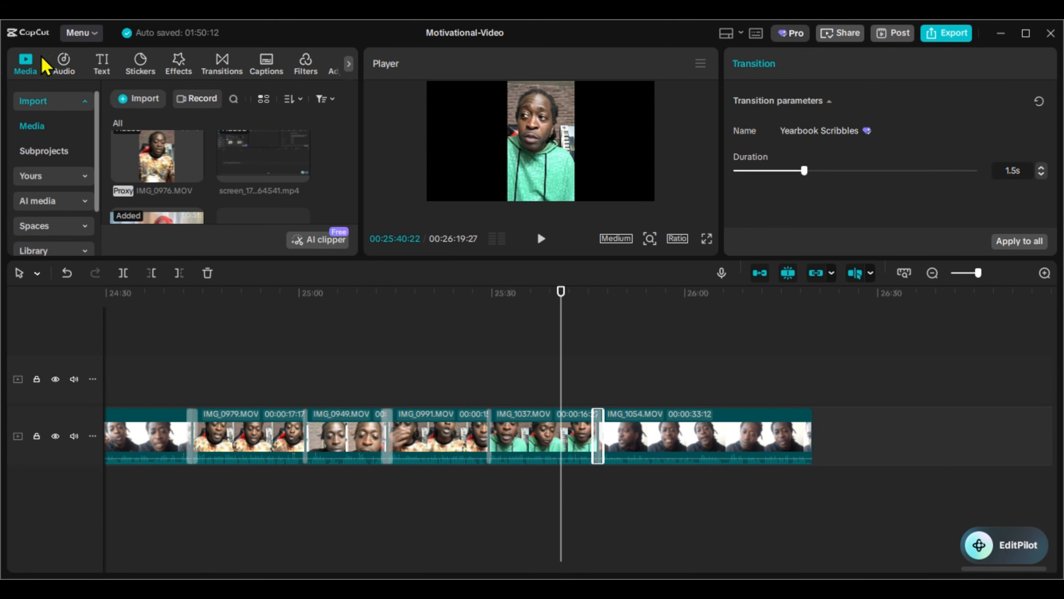
{"action": "left_click", "coordinate": [141, 100]}
{"action": "left_click", "coordinate": [104, 247]}
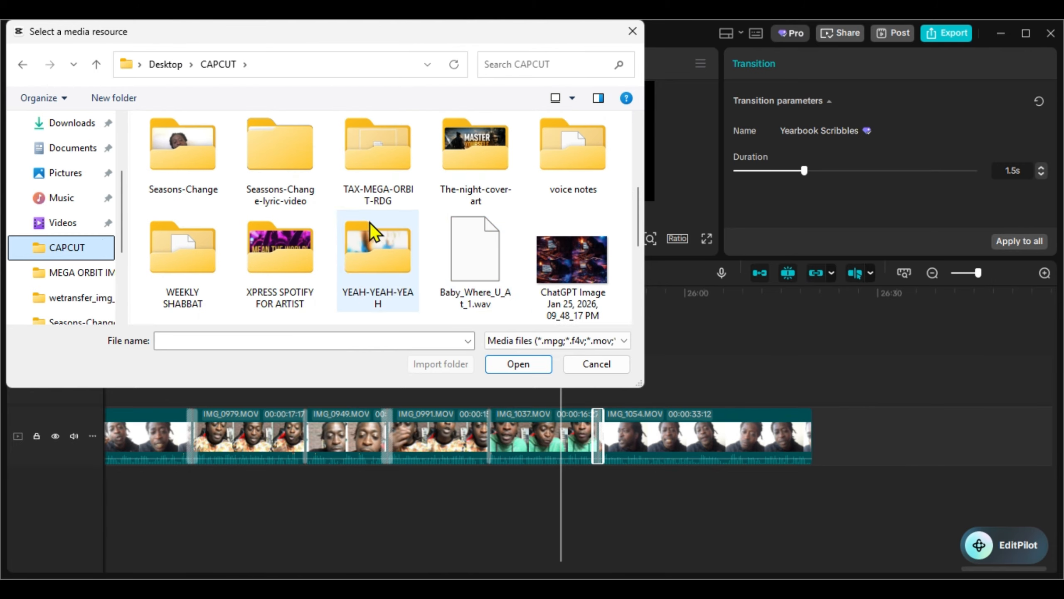
{"action": "scroll", "coordinate": [576, 153], "scroll_direction": "up", "scroll_amount": 2}
{"action": "double_click", "coordinate": [576, 153]}
{"action": "left_click", "coordinate": [96, 64]}
{"action": "scroll", "coordinate": [285, 238], "scroll_direction": "down", "scroll_amount": 2}
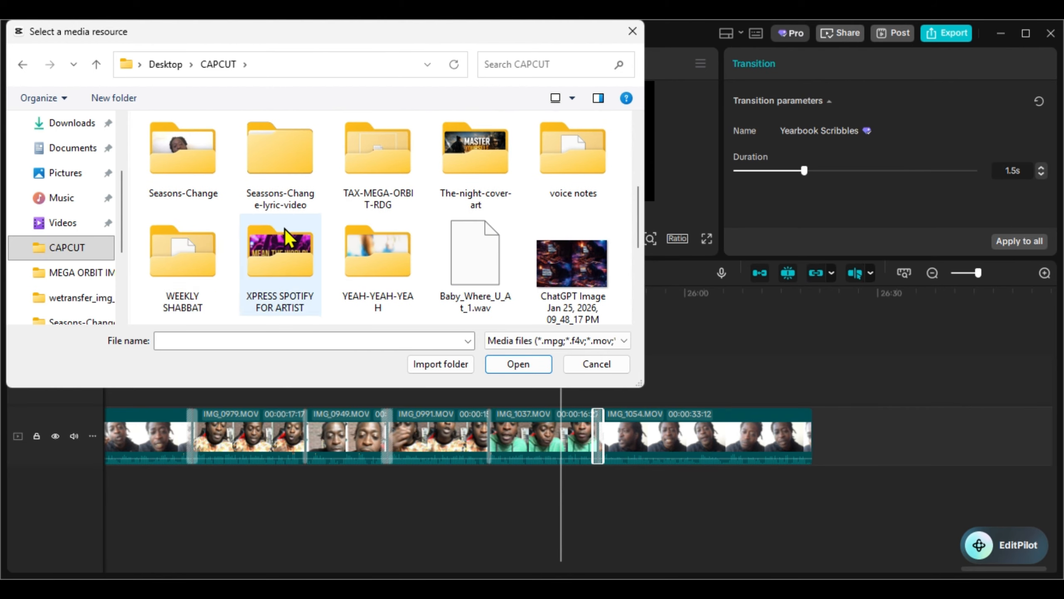
Look for the title video in the Seasons-Change folder and its two subfolders.
{"action": "double_click", "coordinate": [197, 160]}
{"action": "double_click", "coordinate": [245, 142]}
{"action": "scroll", "coordinate": [245, 144], "scroll_direction": "down", "scroll_amount": 5}
{"action": "left_click", "coordinate": [96, 64]}
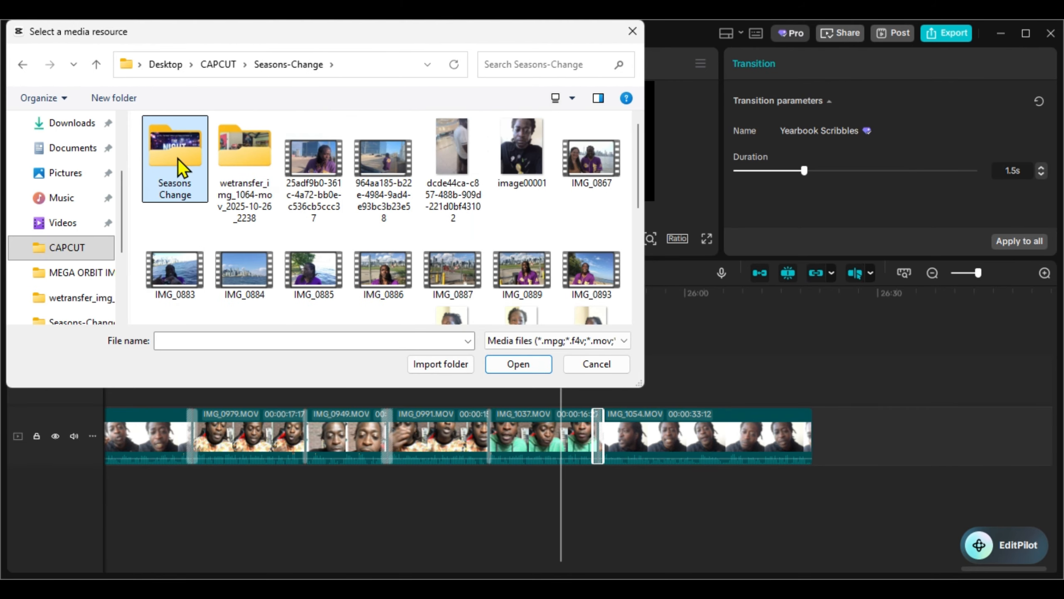
{"action": "double_click", "coordinate": [177, 161]}
{"action": "left_click", "coordinate": [97, 62]}
{"action": "left_click", "coordinate": [96, 64]}
{"action": "scroll", "coordinate": [446, 274], "scroll_direction": "up", "scroll_amount": 5}
Search the CAPCUT folder for "xpans" and look inside the Airbnb-PHOTOS, D.R and KIDS STORY BOOK folders.
{"action": "left_click", "coordinate": [540, 63]}
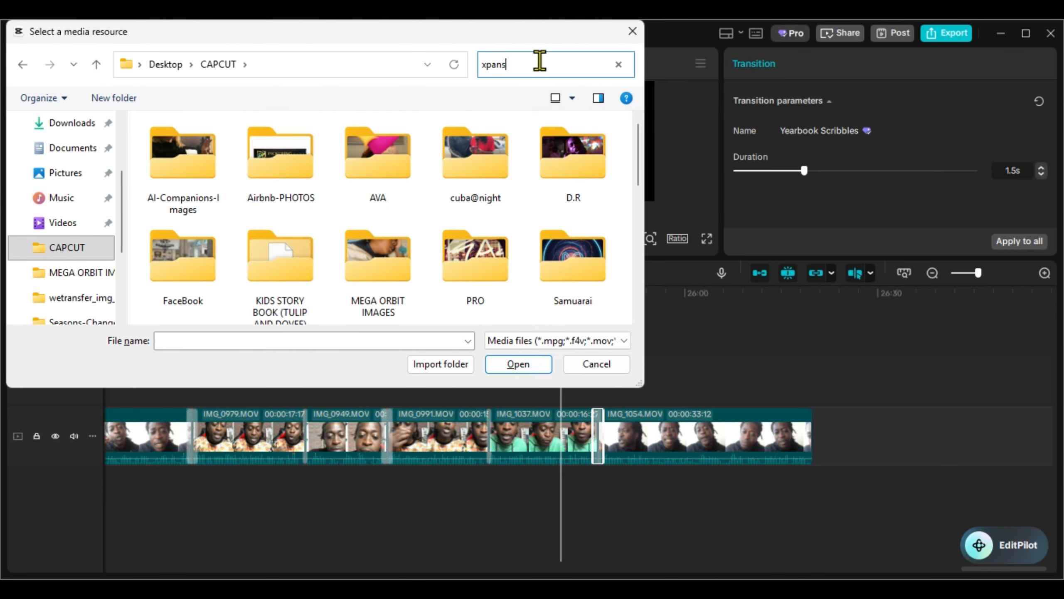
{"action": "double_click", "coordinate": [294, 178]}
{"action": "scroll", "coordinate": [273, 168], "scroll_direction": "down", "scroll_amount": 10}
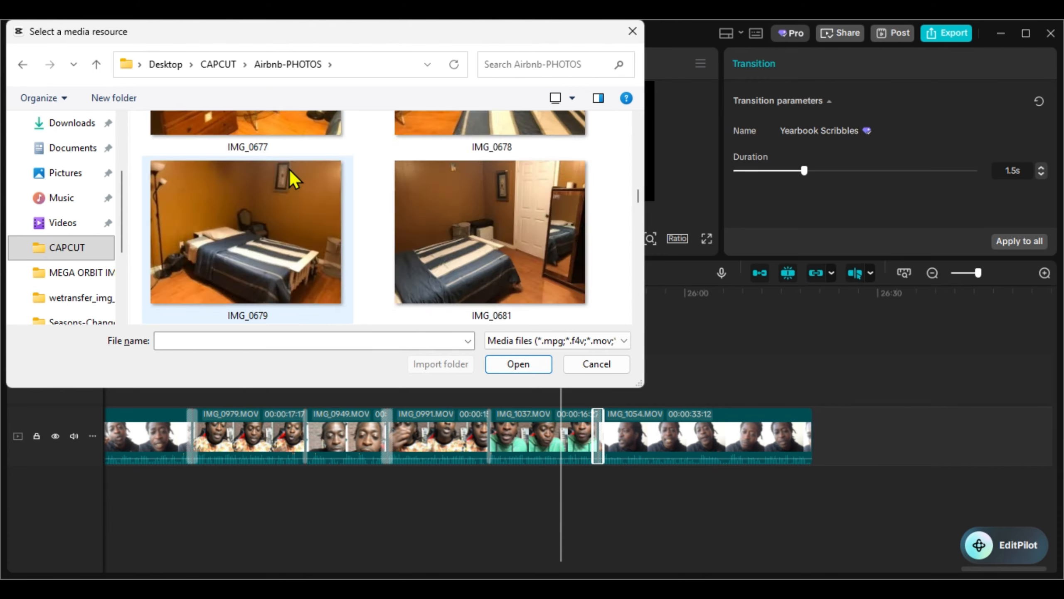
{"action": "left_click", "coordinate": [97, 64]}
{"action": "double_click", "coordinate": [582, 166]}
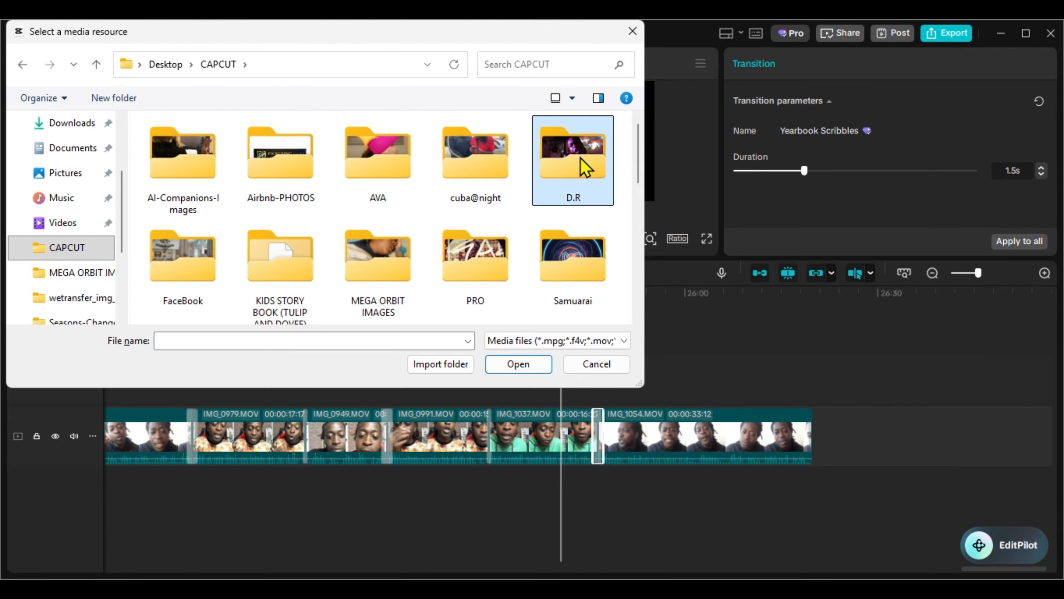
{"action": "left_click", "coordinate": [96, 64]}
{"action": "left_click", "coordinate": [289, 254]}
{"action": "double_click", "coordinate": [289, 254]}
{"action": "left_click", "coordinate": [97, 64]}
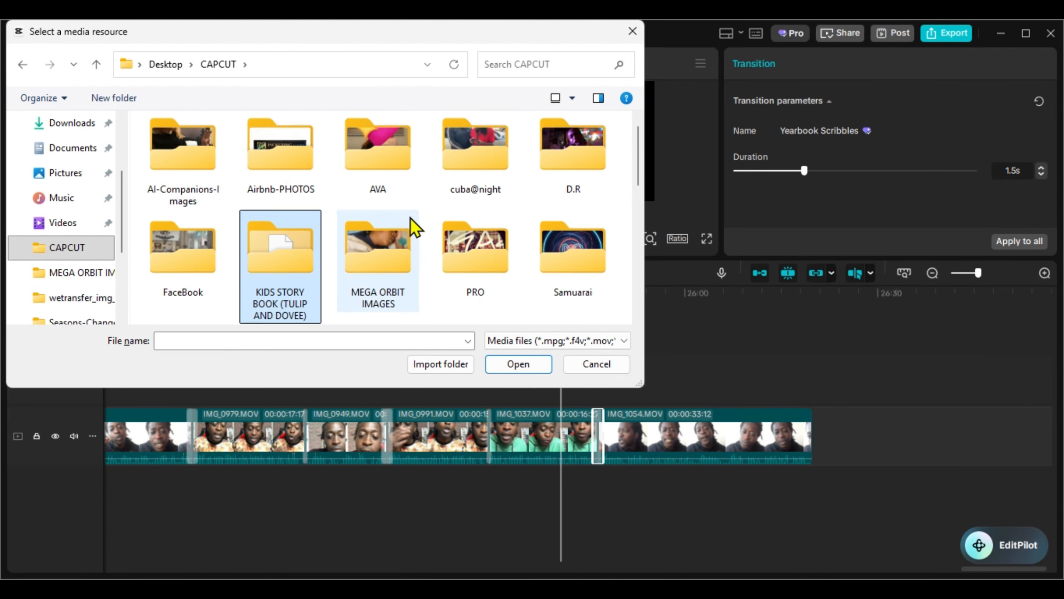
Look for the title video in the MEGA ORBIT IMAGES folder and its subfolders.
{"action": "double_click", "coordinate": [381, 248]}
{"action": "double_click", "coordinate": [380, 151]}
{"action": "left_click", "coordinate": [96, 65]}
{"action": "double_click", "coordinate": [150, 128]}
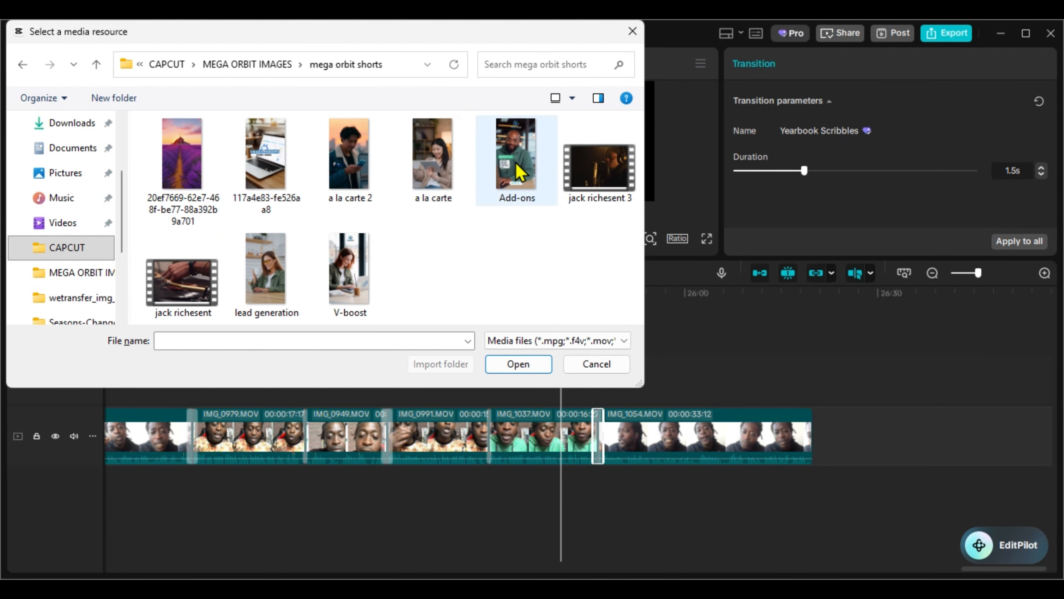
{"action": "left_click", "coordinate": [98, 65]}
{"action": "scroll", "coordinate": [551, 258], "scroll_direction": "down", "scroll_amount": 3}
{"action": "scroll", "coordinate": [551, 258], "scroll_direction": "up", "scroll_amount": 3}
{"action": "double_click", "coordinate": [171, 169]}
{"action": "left_click", "coordinate": [96, 65]}
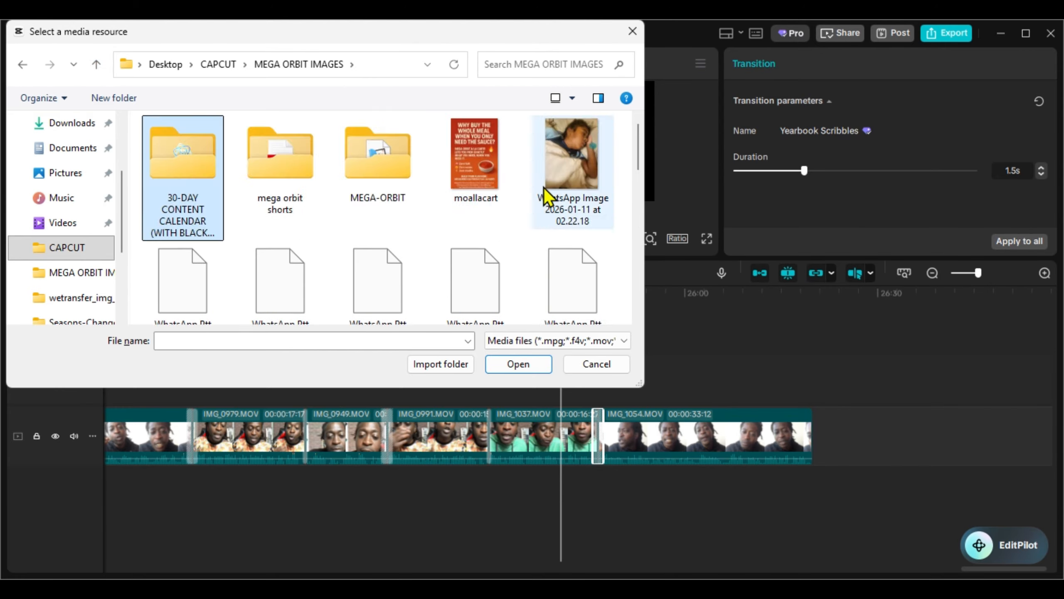
{"action": "left_click", "coordinate": [97, 64]}
In the PRO folder, rename the video Generated File July 02, 2025 - 5_47PM as xspansion-title and import it.
{"action": "double_click", "coordinate": [474, 244]}
{"action": "left_click", "coordinate": [256, 212]}
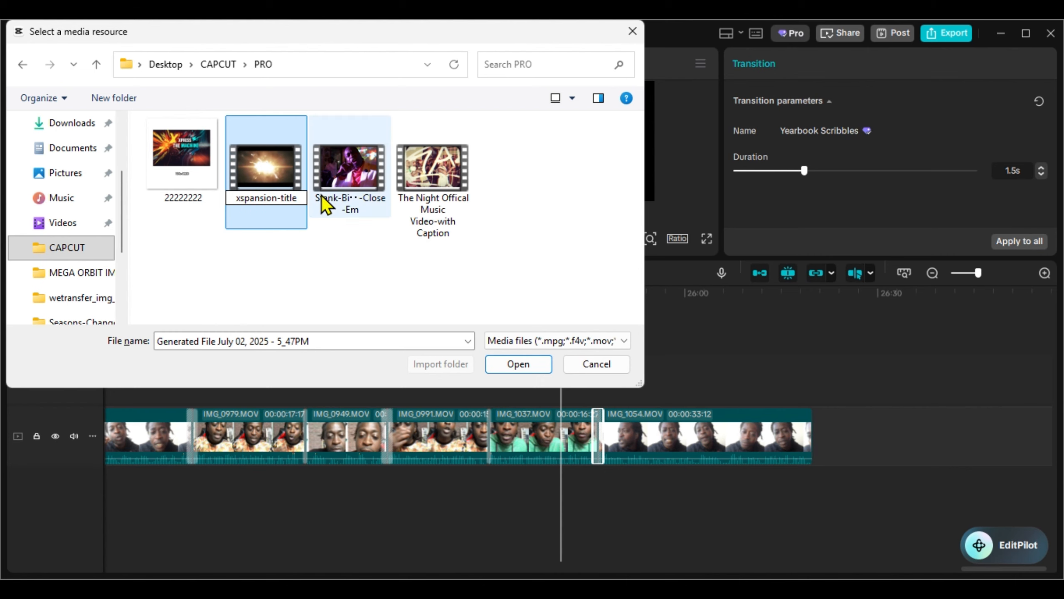
{"action": "key", "text": "Return"}
{"action": "left_click", "coordinate": [514, 363]}
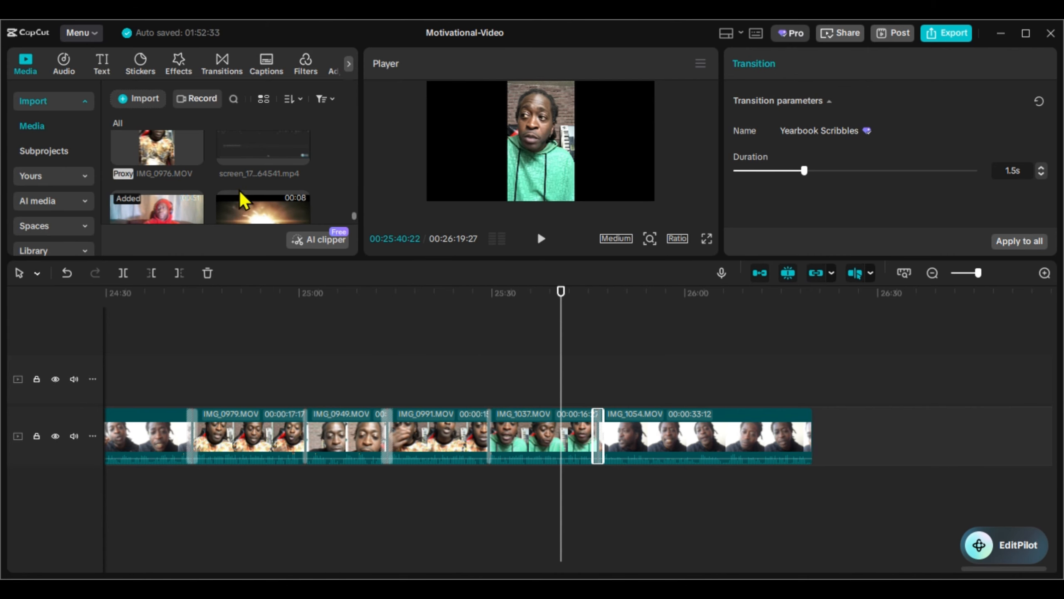
Append the xspansion-title clip after IMG_1054 and add a Blinds 2 transition between them.
{"action": "left_click_drag", "start_coordinate": [245, 203], "coordinate": [838, 436]}
{"action": "left_click", "coordinate": [222, 63]}
{"action": "scroll", "coordinate": [215, 185], "scroll_direction": "down", "scroll_amount": 10}
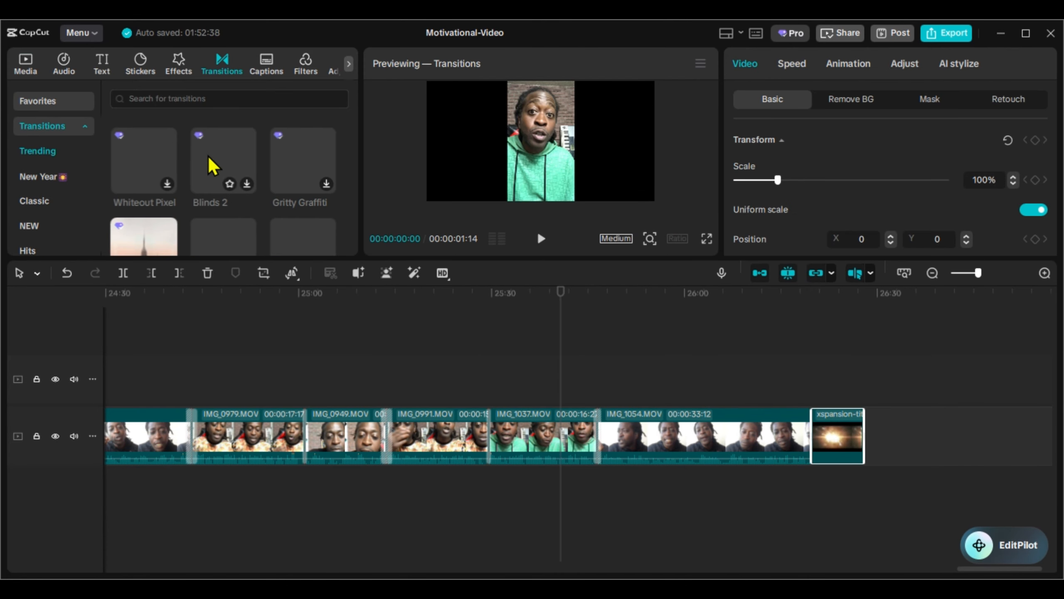
{"action": "left_click_drag", "start_coordinate": [212, 165], "coordinate": [812, 436]}
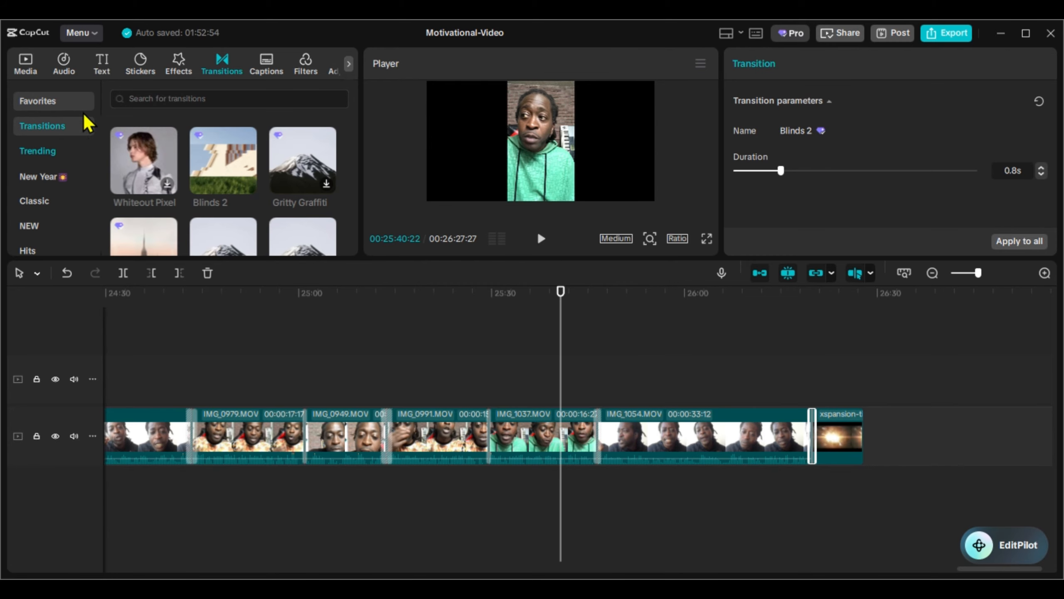
Browse the stock library's trending videos and append the Thanks for Watching clip after xspansion-title.
{"action": "left_click", "coordinate": [26, 63]}
{"action": "left_click", "coordinate": [51, 203]}
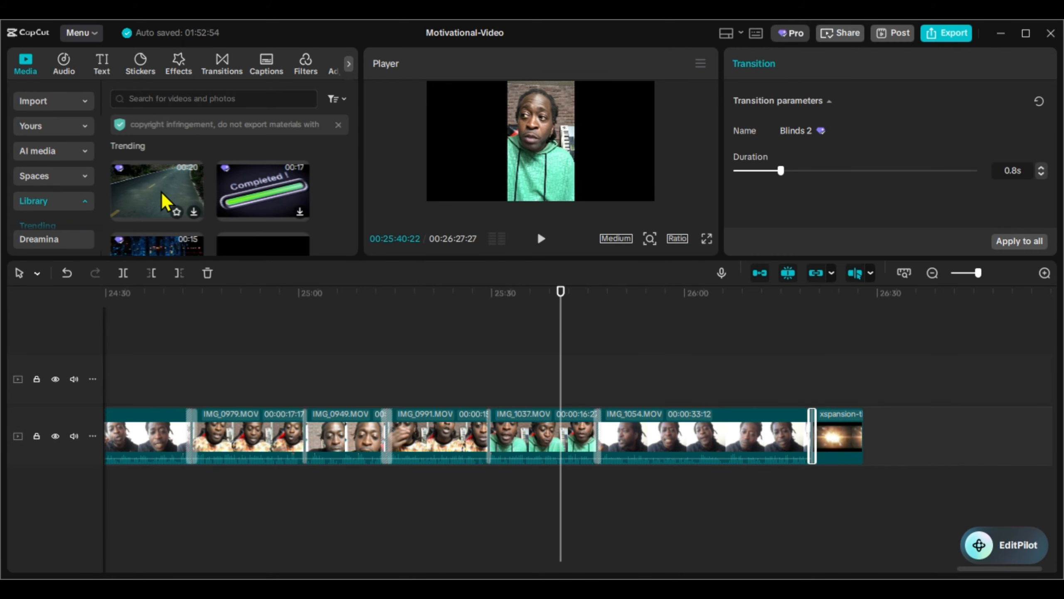
{"action": "left_click", "coordinate": [141, 179]}
{"action": "key", "text": "space"}
{"action": "key", "text": "space"}
{"action": "scroll", "coordinate": [143, 195], "scroll_direction": "down", "scroll_amount": 3}
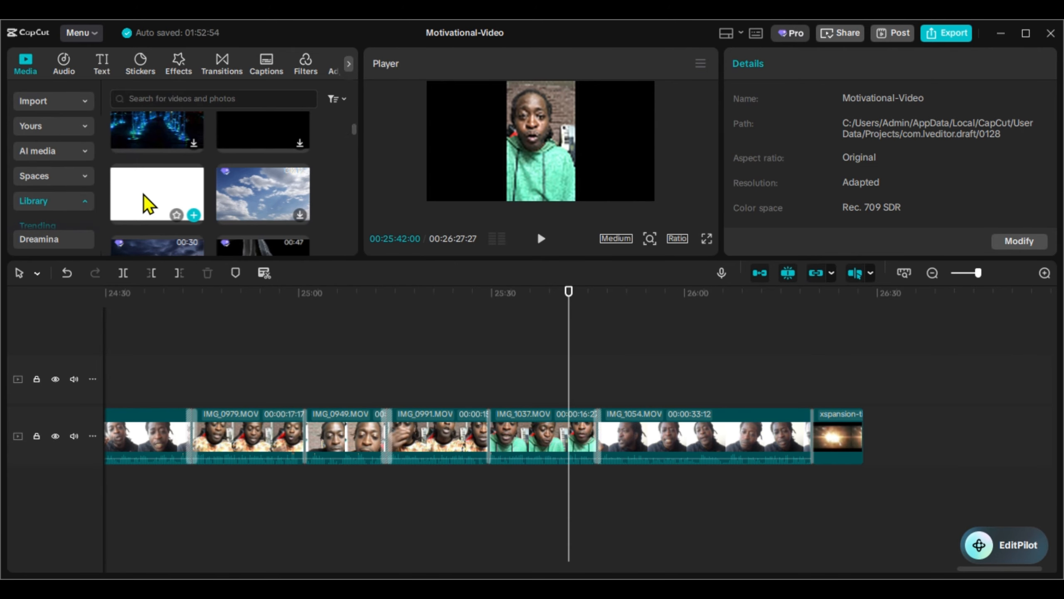
{"action": "scroll", "coordinate": [143, 194], "scroll_direction": "up", "scroll_amount": 3}
{"action": "left_click", "coordinate": [143, 195]}
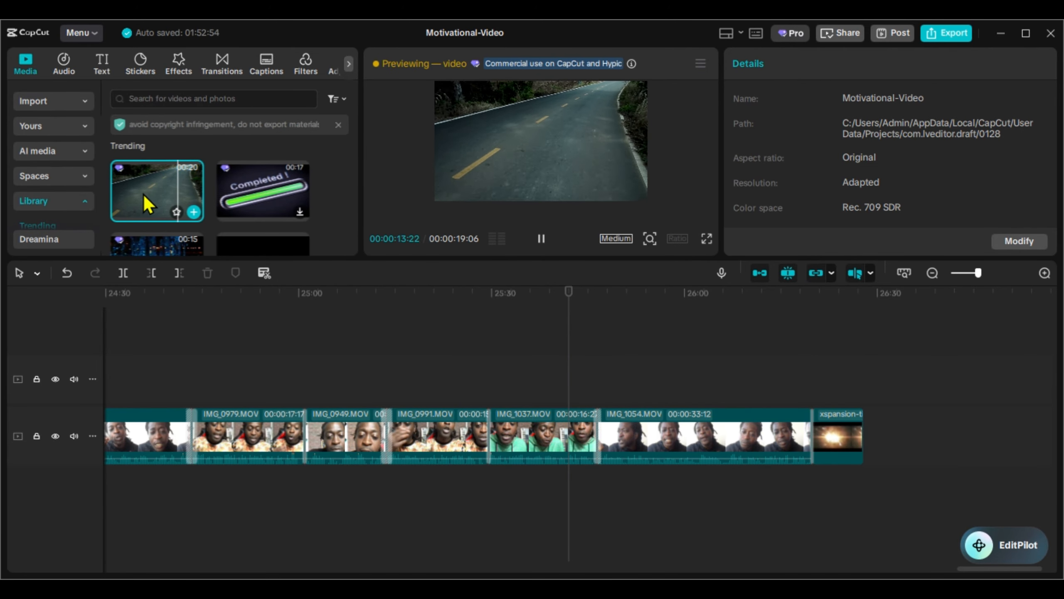
{"action": "scroll", "coordinate": [144, 197], "scroll_direction": "down", "scroll_amount": 5}
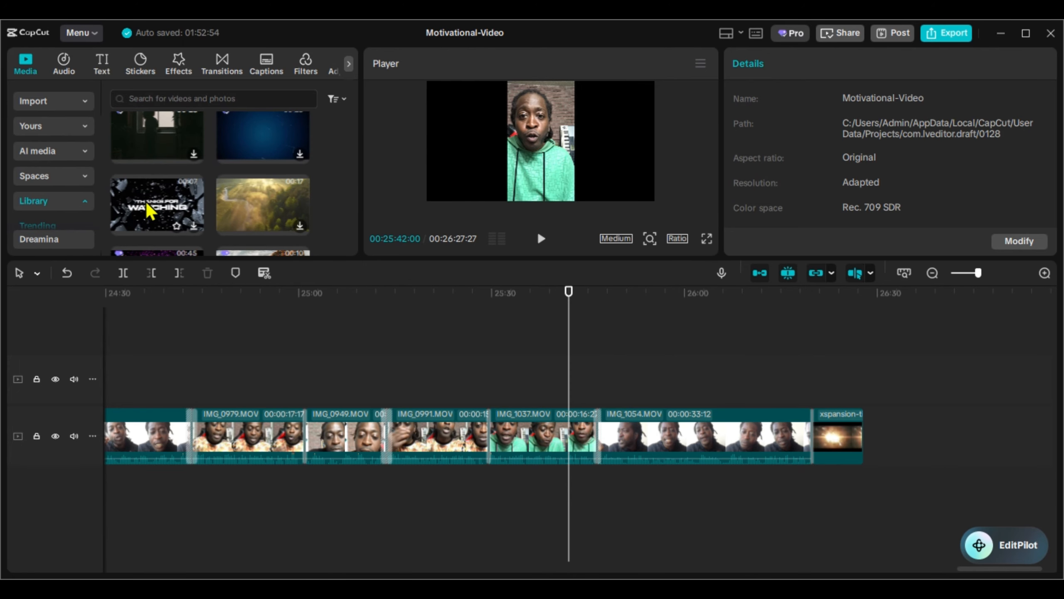
{"action": "left_click_drag", "start_coordinate": [150, 211], "coordinate": [899, 446]}
Search the stock library for "youtube subscribe".
{"action": "scroll", "coordinate": [218, 136], "scroll_direction": "down", "scroll_amount": 3}
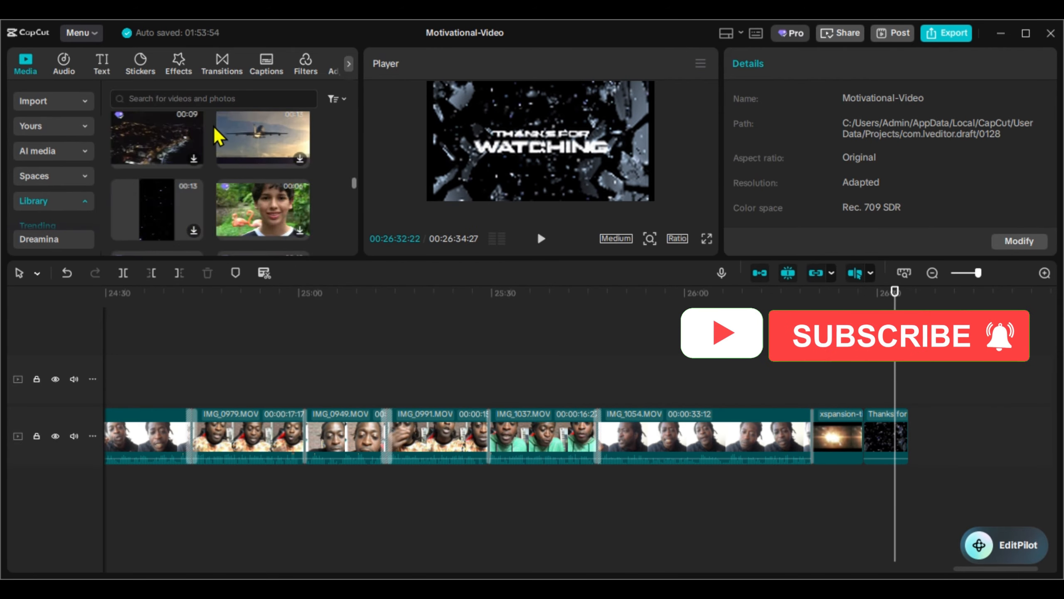
{"action": "left_click", "coordinate": [208, 98]}
{"action": "type", "text": "youtu"}
{"action": "left_click", "coordinate": [202, 123]}
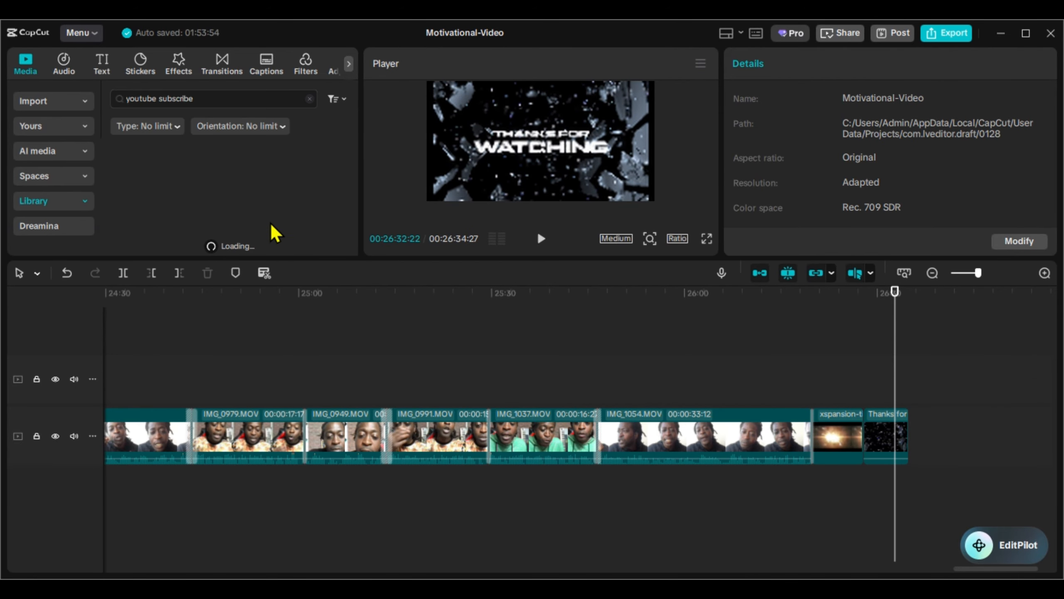
Preview subscribe animations and insert the white thumbs-up/thumbs-down SUBSCRIBE clip between xspansion-title and Thanks for Watching.
{"action": "left_click", "coordinate": [161, 178]}
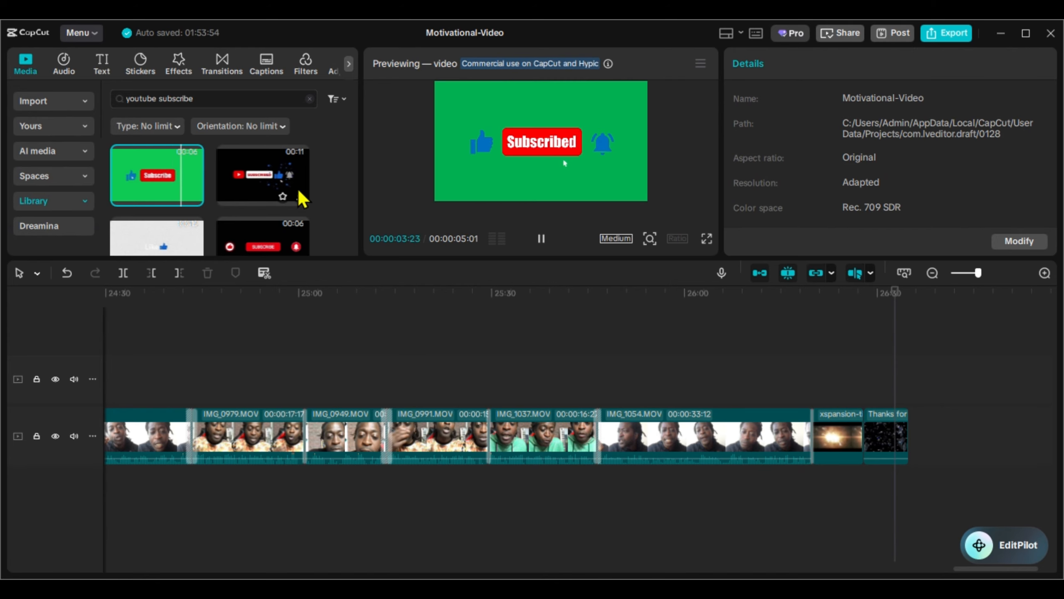
{"action": "scroll", "coordinate": [260, 184], "scroll_direction": "down", "scroll_amount": 2}
{"action": "left_click", "coordinate": [233, 177]}
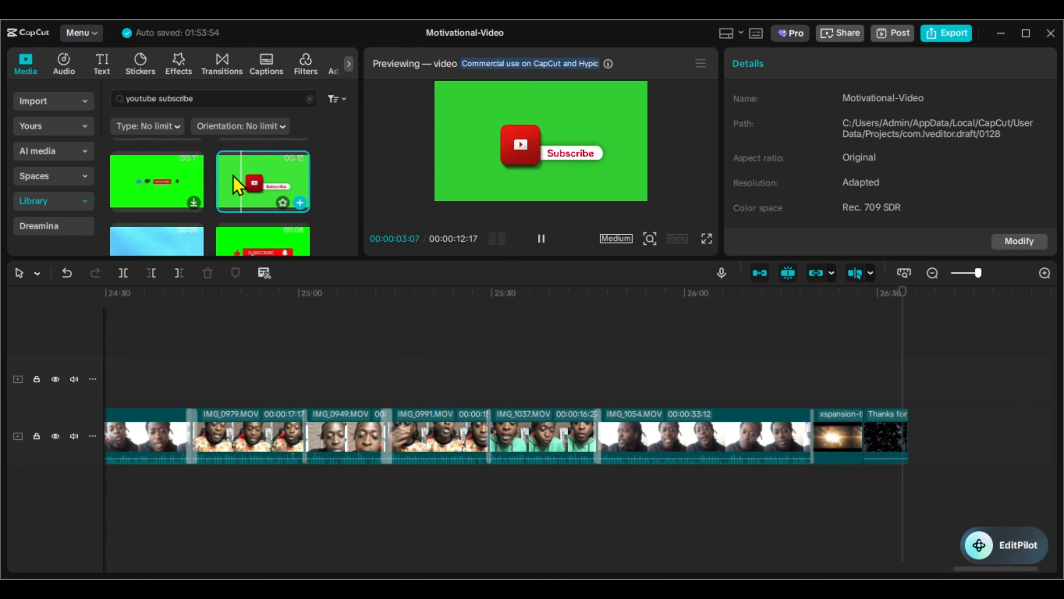
{"action": "scroll", "coordinate": [235, 181], "scroll_direction": "down", "scroll_amount": 4}
{"action": "left_click", "coordinate": [143, 189]}
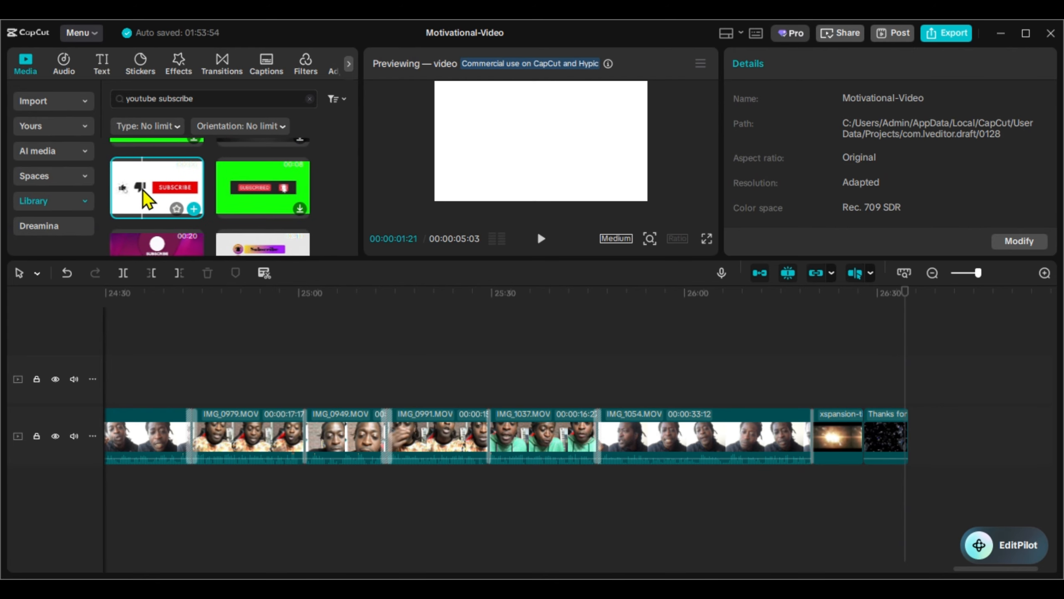
{"action": "left_click_drag", "start_coordinate": [143, 189], "coordinate": [877, 433]}
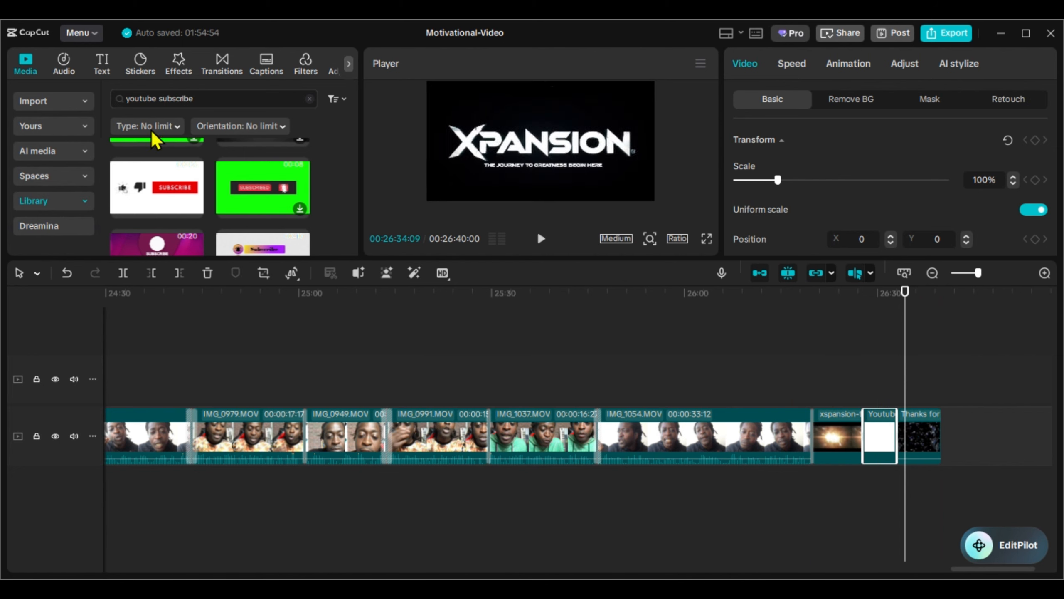
Preview more subscribe animations and place the 26-second green-screen like-button clip on the upper track.
{"action": "scroll", "coordinate": [167, 176], "scroll_direction": "down", "scroll_amount": 3}
{"action": "left_click", "coordinate": [259, 187]}
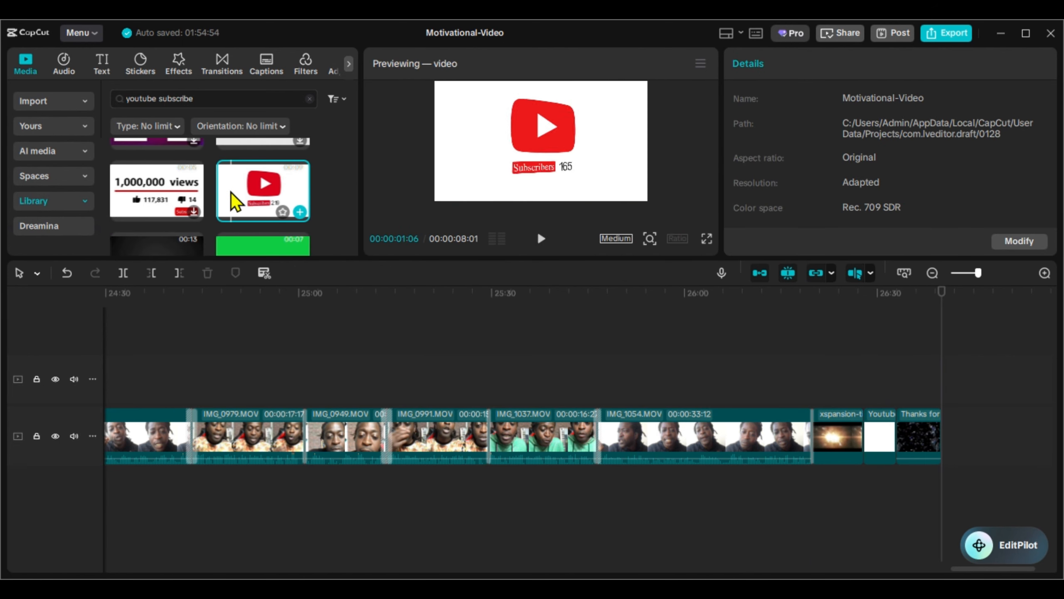
{"action": "scroll", "coordinate": [234, 201], "scroll_direction": "down", "scroll_amount": 3}
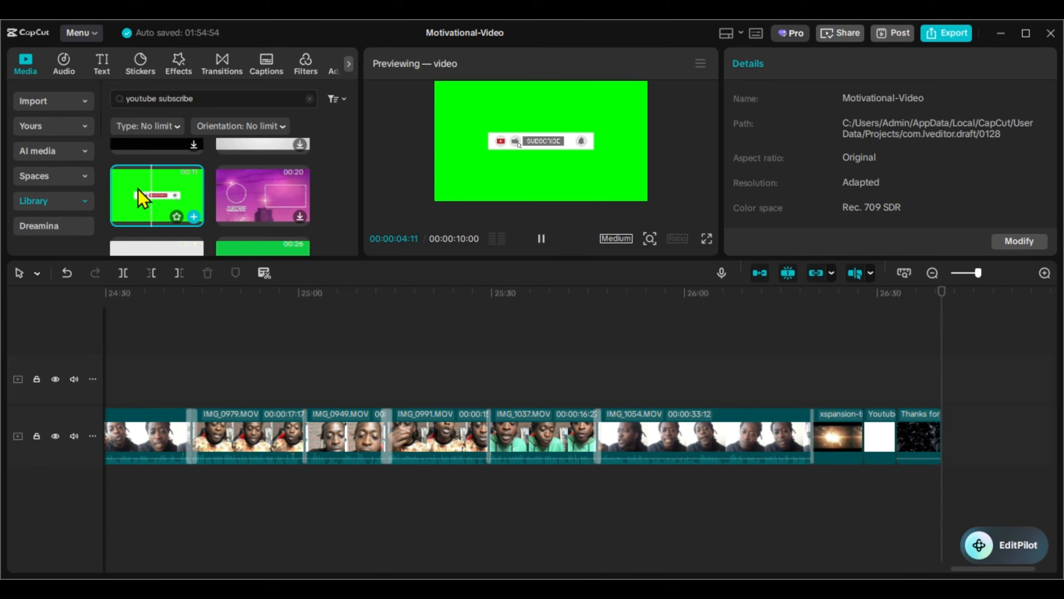
{"action": "scroll", "coordinate": [242, 192], "scroll_direction": "down", "scroll_amount": 2}
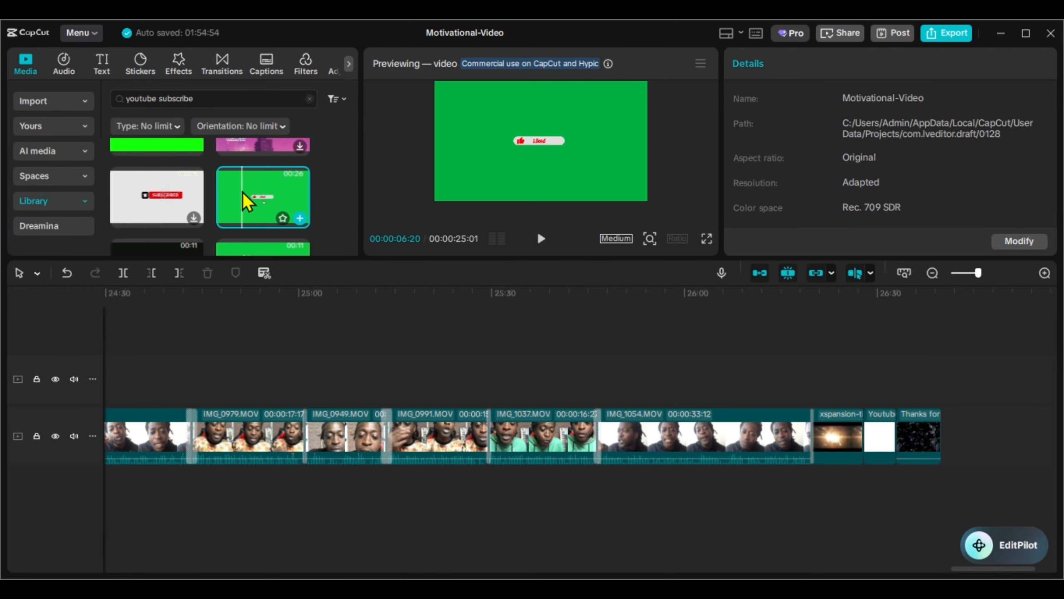
{"action": "left_click_drag", "start_coordinate": [243, 192], "coordinate": [168, 365]}
Place the 11-second green-screen clip with stacked coloured buttons on the upper track at about 01:17, over the cut between IMG_0976 and IMG_1038.
{"action": "left_click_drag", "start_coordinate": [520, 569], "coordinate": [157, 575]}
{"action": "scroll", "coordinate": [228, 195], "scroll_direction": "down", "scroll_amount": 2}
{"action": "left_click_drag", "start_coordinate": [227, 195], "coordinate": [451, 377]}
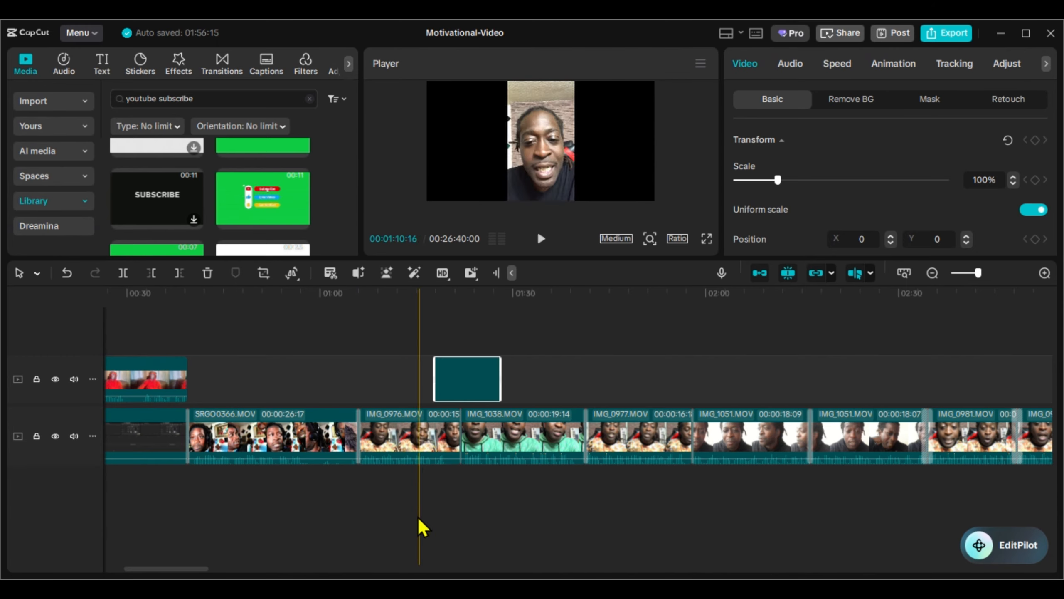
Place a green-screen subscribe animation on the upper track at about 03:00, near the cut between IMG_0982 and IMG_1051.
{"action": "left_click", "coordinate": [189, 566]}
{"action": "left_click_drag", "start_coordinate": [168, 569], "coordinate": [239, 570]}
{"action": "scroll", "coordinate": [178, 214], "scroll_direction": "down", "scroll_amount": 5}
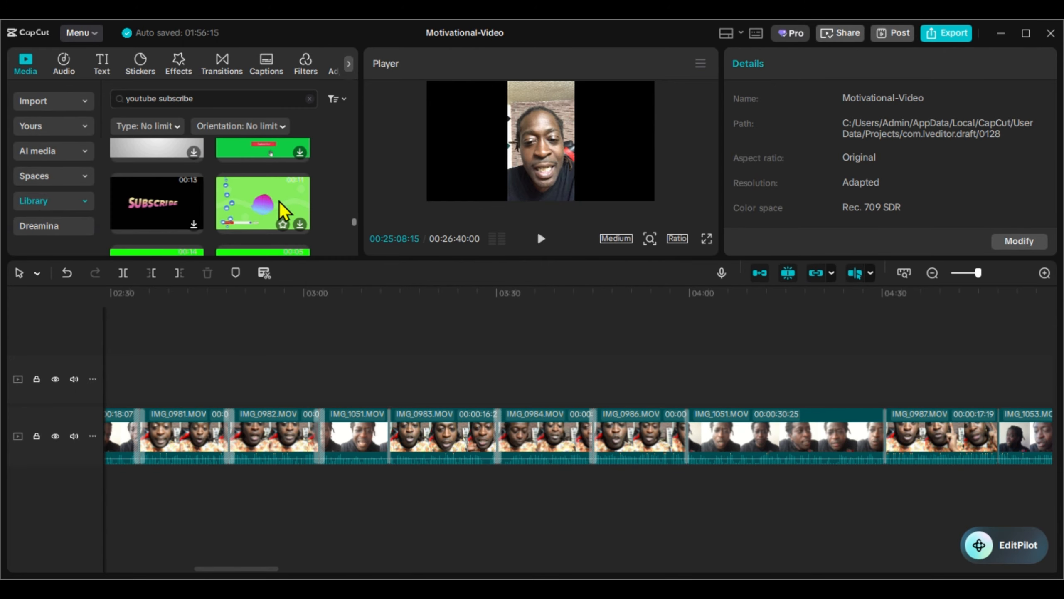
{"action": "left_click_drag", "start_coordinate": [280, 201], "coordinate": [302, 377]}
Place the greenscreen subscribe clip on the upper track at about 04:09, over IMG_1051.
{"action": "scroll", "coordinate": [197, 189], "scroll_direction": "down", "scroll_amount": 3}
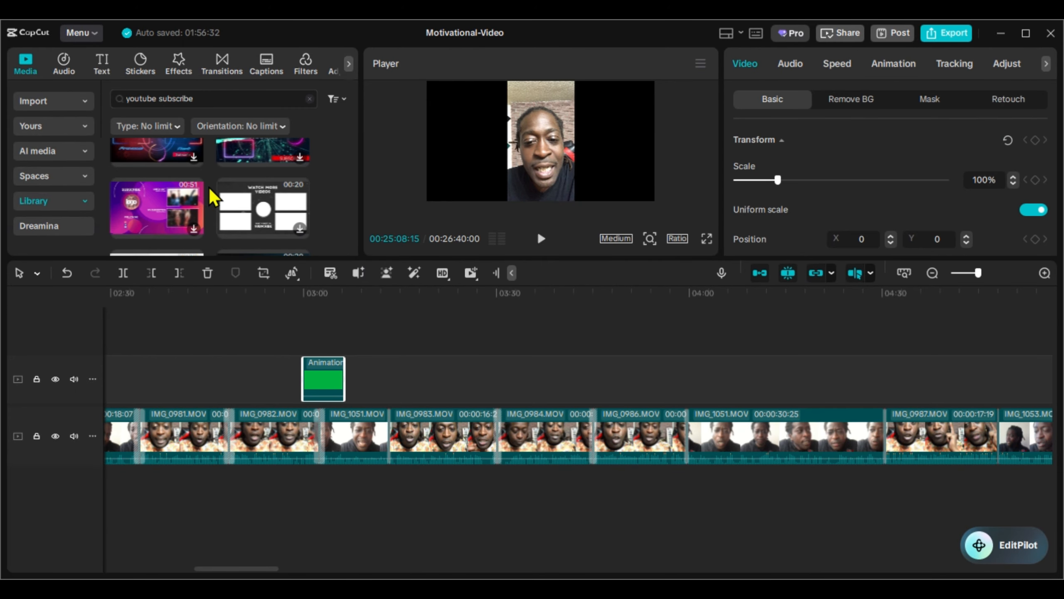
{"action": "scroll", "coordinate": [210, 188], "scroll_direction": "down", "scroll_amount": 5}
{"action": "left_click_drag", "start_coordinate": [256, 229], "coordinate": [656, 374]}
{"action": "left_click_drag", "start_coordinate": [761, 380], "coordinate": [754, 382]}
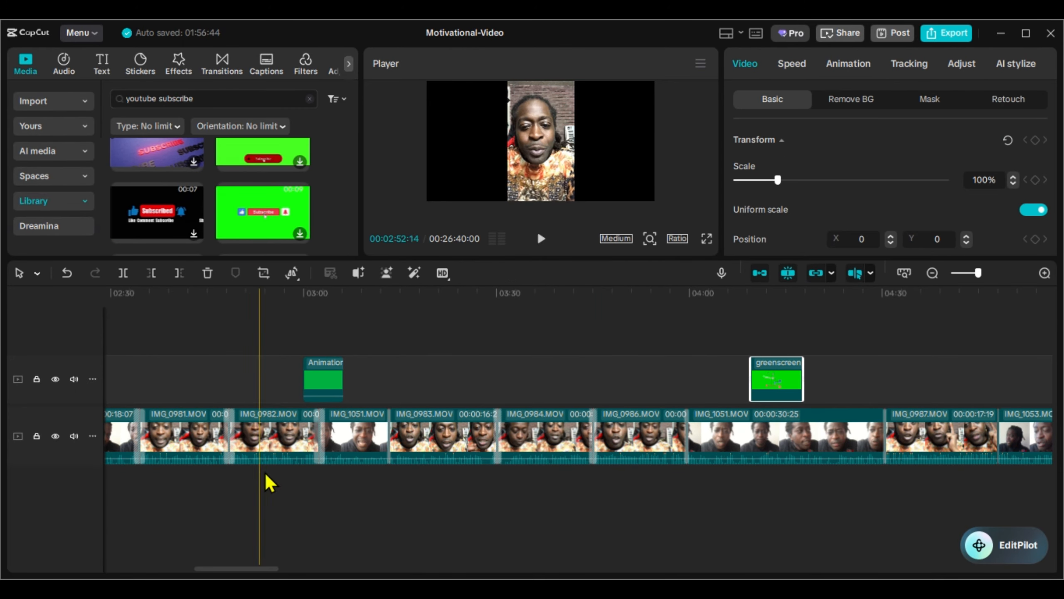
{"action": "right_click", "coordinate": [769, 371]}
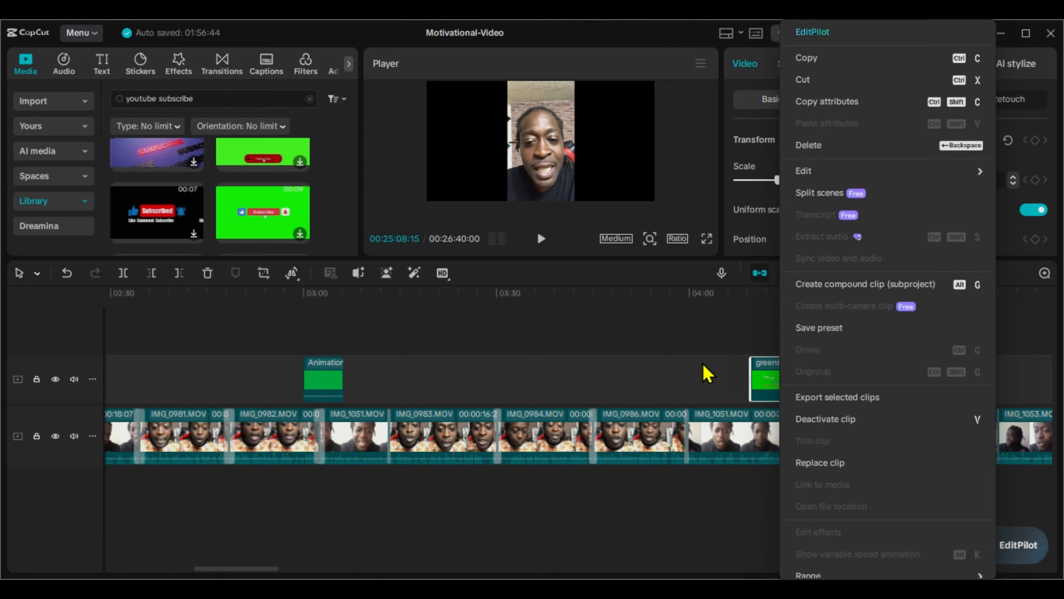
{"action": "left_click", "coordinate": [682, 333]}
Place a green-screen Subscribe clip on the upper track at about 05:38, over the long IMG_1053 clip.
{"action": "left_click_drag", "start_coordinate": [242, 568], "coordinate": [309, 568]}
{"action": "scroll", "coordinate": [267, 210], "scroll_direction": "down", "scroll_amount": 3}
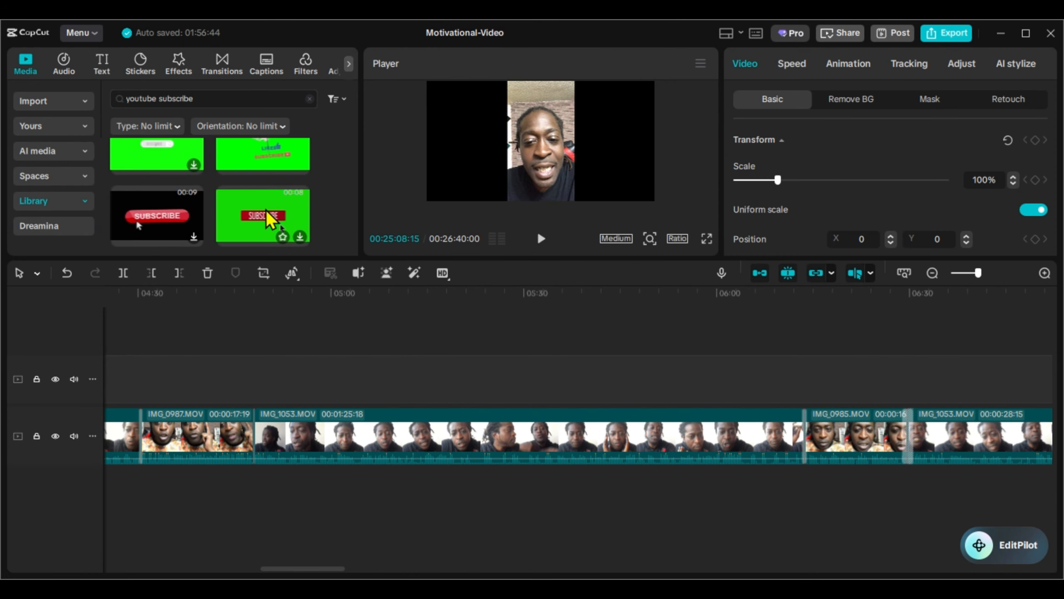
{"action": "scroll", "coordinate": [268, 218], "scroll_direction": "down", "scroll_amount": 3}
{"action": "left_click_drag", "start_coordinate": [261, 224], "coordinate": [591, 380]}
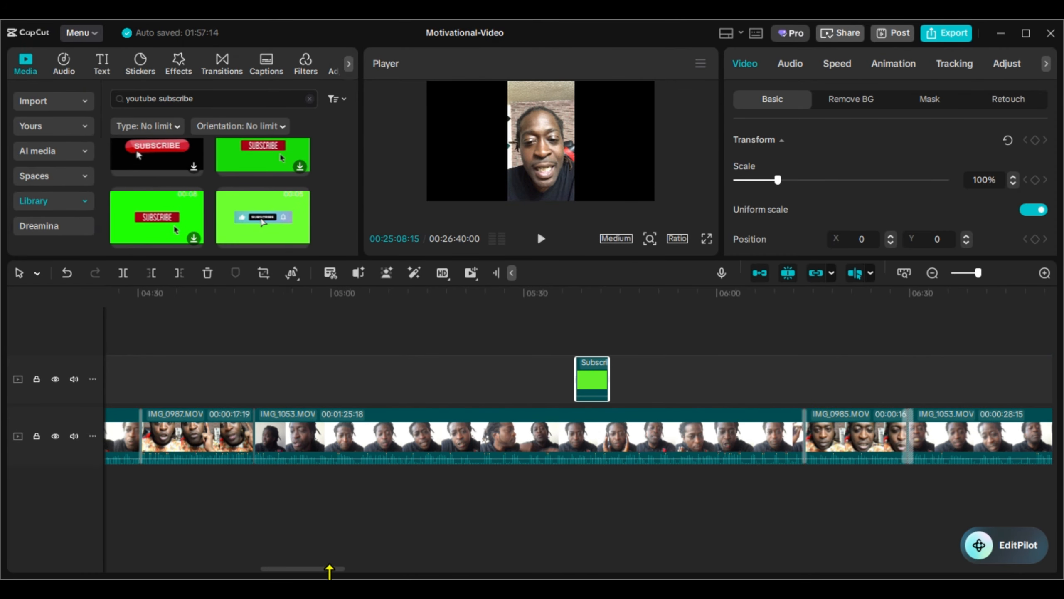
Place the 6-second green-screen play-button subscribe clip at about 06:27 and the slanted red SUBSCRIBE clip at about 07:13 on the upper track.
{"action": "left_click_drag", "start_coordinate": [329, 570], "coordinate": [387, 568]}
{"action": "scroll", "coordinate": [268, 203], "scroll_direction": "down", "scroll_amount": 3}
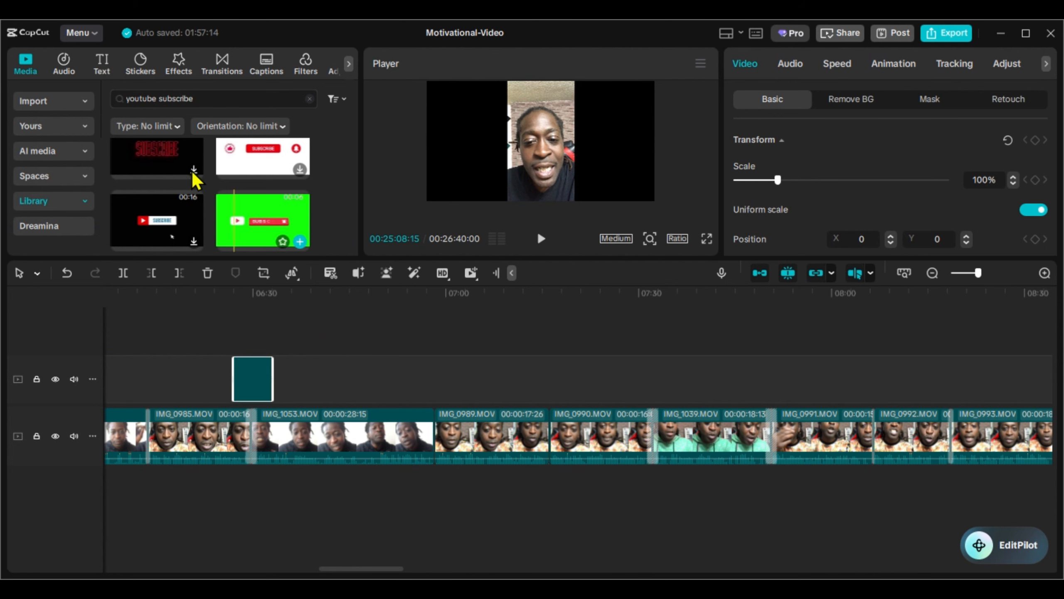
{"action": "scroll", "coordinate": [194, 178], "scroll_direction": "down", "scroll_amount": 3}
{"action": "left_click_drag", "start_coordinate": [184, 165], "coordinate": [531, 380]}
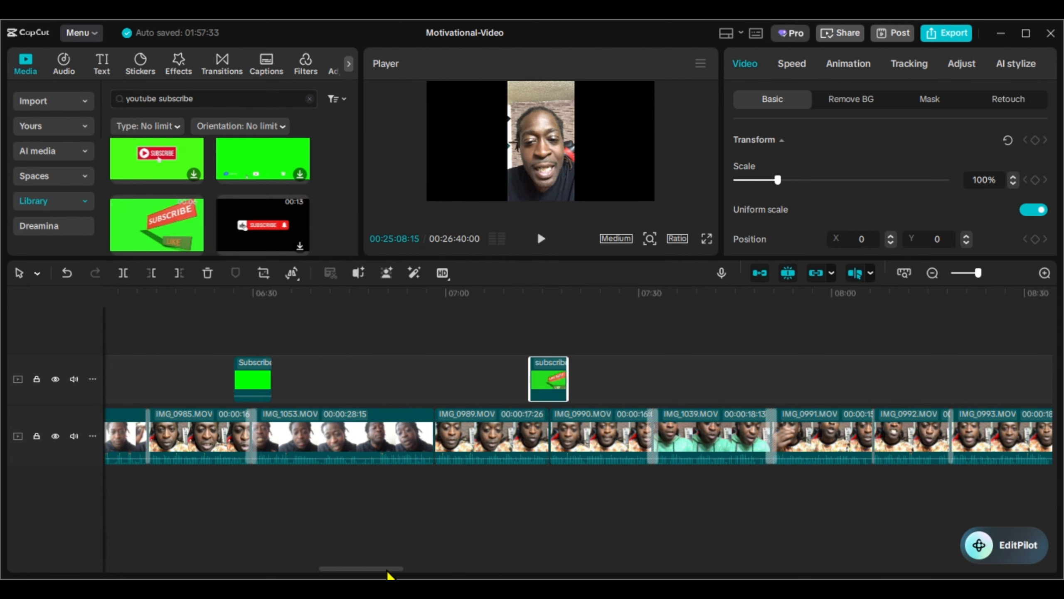
Add two more subscribe animations to the upper track, one at about 08:16 and one at about 09:41.
{"action": "left_click_drag", "start_coordinate": [390, 568], "coordinate": [433, 568]}
{"action": "scroll", "coordinate": [218, 181], "scroll_direction": "down", "scroll_amount": 5}
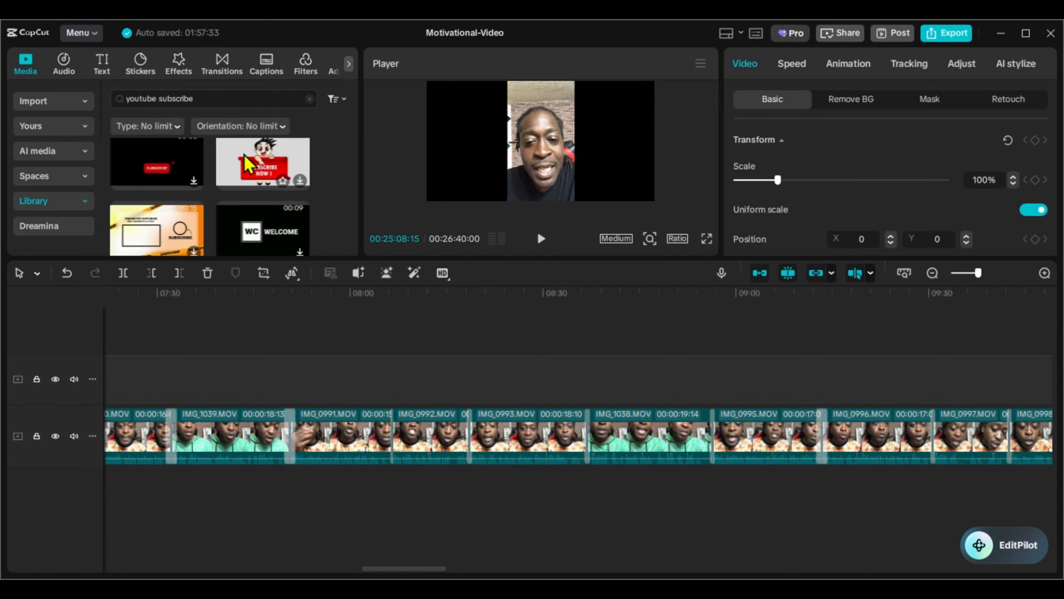
{"action": "left_click_drag", "start_coordinate": [245, 163], "coordinate": [461, 377]}
{"action": "left_click_drag", "start_coordinate": [428, 568], "coordinate": [490, 574]}
{"action": "scroll", "coordinate": [195, 189], "scroll_direction": "down", "scroll_amount": 4}
{"action": "left_click_drag", "start_coordinate": [252, 166], "coordinate": [425, 357]}
{"action": "left_click_drag", "start_coordinate": [369, 387], "coordinate": [314, 386]}
Place the 13-second Subscribe Button clip with hands at about 11:22 and the 6-second red SUBSCRIBE clip at about 13:33 on the upper track.
{"action": "left_click_drag", "start_coordinate": [459, 574], "coordinate": [507, 573]}
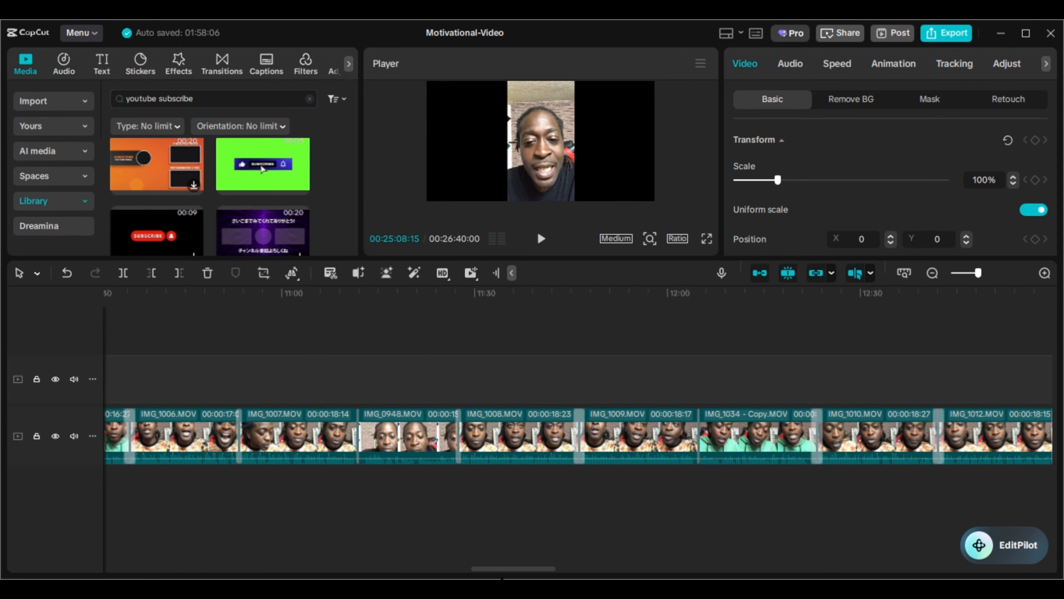
{"action": "scroll", "coordinate": [171, 179], "scroll_direction": "down", "scroll_amount": 3}
{"action": "left_click_drag", "start_coordinate": [171, 178], "coordinate": [428, 373]}
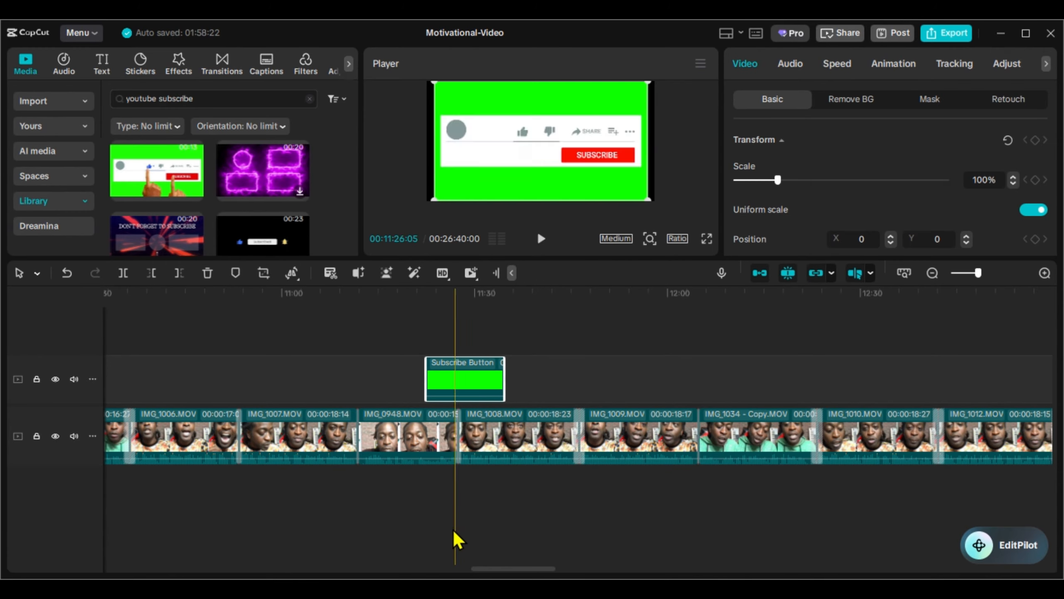
{"action": "left_click_drag", "start_coordinate": [513, 568], "coordinate": [583, 568]}
{"action": "scroll", "coordinate": [163, 176], "scroll_direction": "down", "scroll_amount": 3}
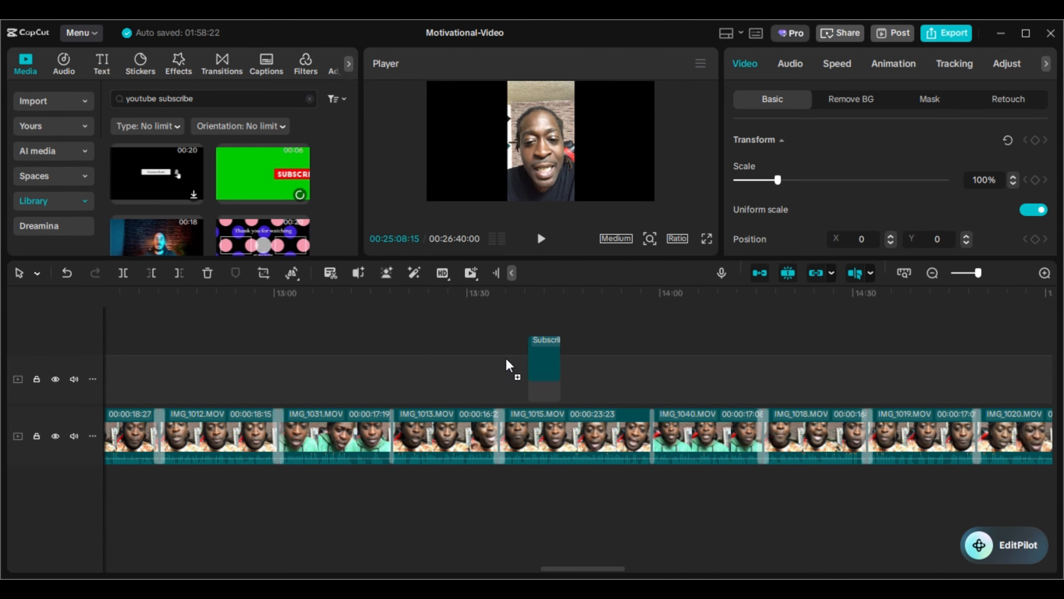
{"action": "left_click_drag", "start_coordinate": [505, 357], "coordinate": [488, 390]}
Place the 11-second green-screen like-button clip on the upper track at about 15:25, over the cut between IMG_1026 and IMG_1021.
{"action": "left_click_drag", "start_coordinate": [546, 568], "coordinate": [618, 569]}
{"action": "scroll", "coordinate": [198, 176], "scroll_direction": "down", "scroll_amount": 8}
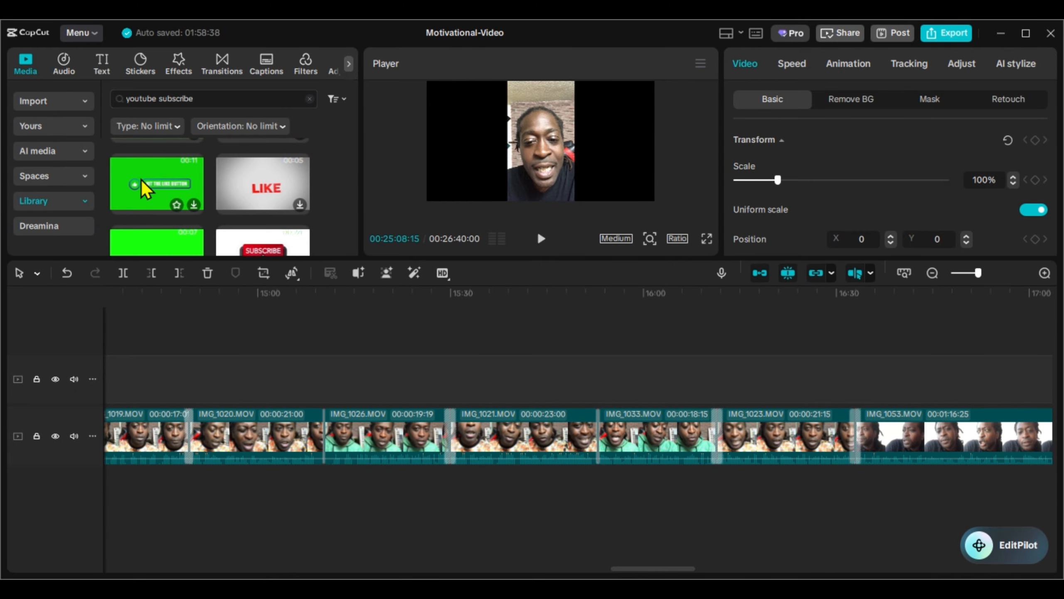
{"action": "left_click", "coordinate": [152, 181]}
{"action": "left_click_drag", "start_coordinate": [151, 182], "coordinate": [450, 380]}
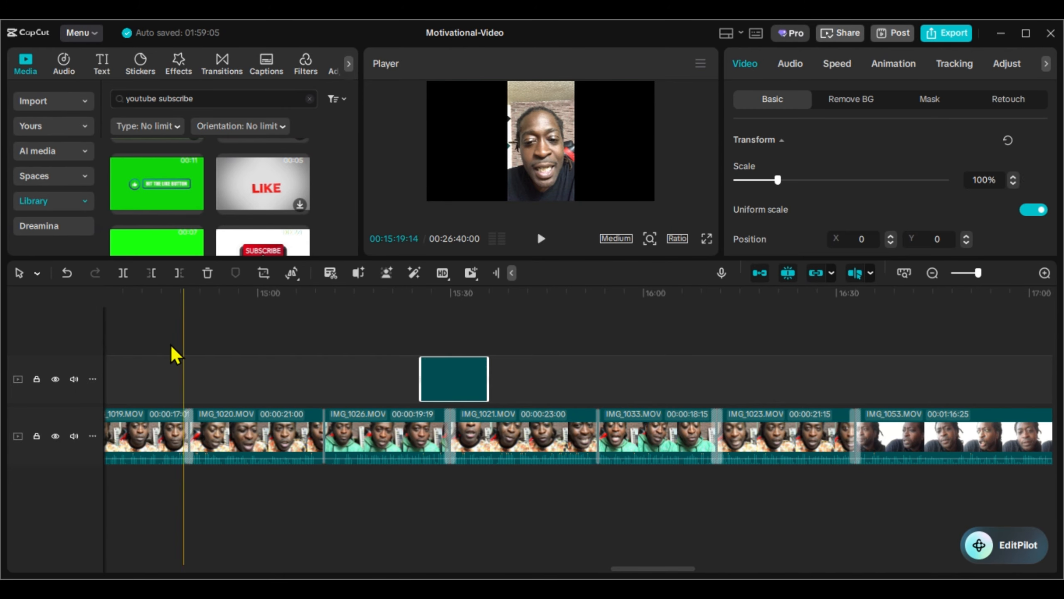
Place the 4-second 3D Subscribe clip on the upper track at about 17:16, over IMG_1053.
{"action": "scroll", "coordinate": [237, 207], "scroll_direction": "down", "scroll_amount": 5}
{"action": "left_click_drag", "start_coordinate": [673, 568], "coordinate": [734, 568]}
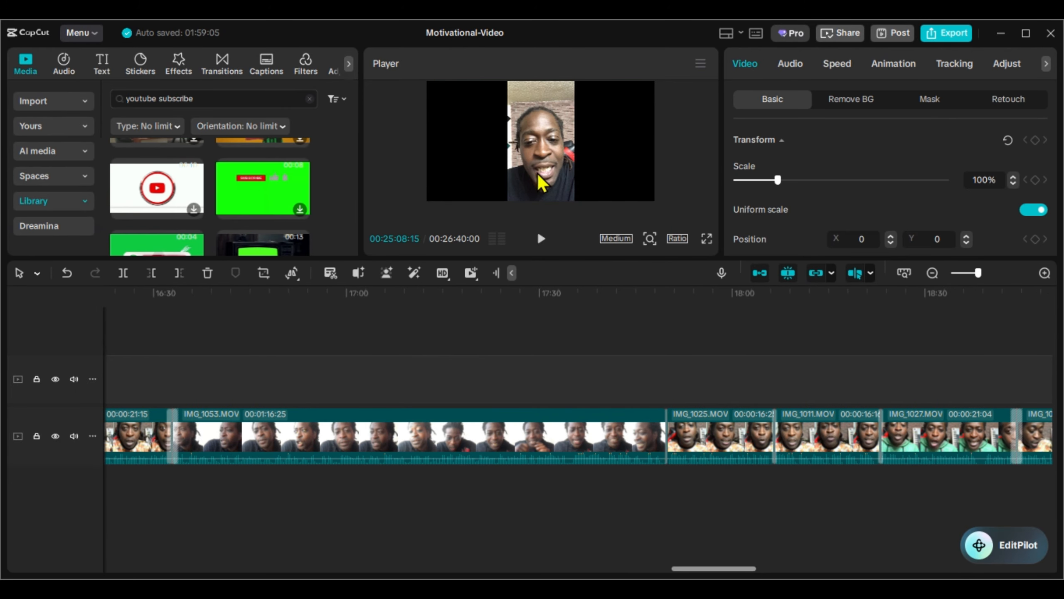
{"action": "scroll", "coordinate": [206, 200], "scroll_direction": "down", "scroll_amount": 2}
{"action": "left_click_drag", "start_coordinate": [176, 191], "coordinate": [453, 388]}
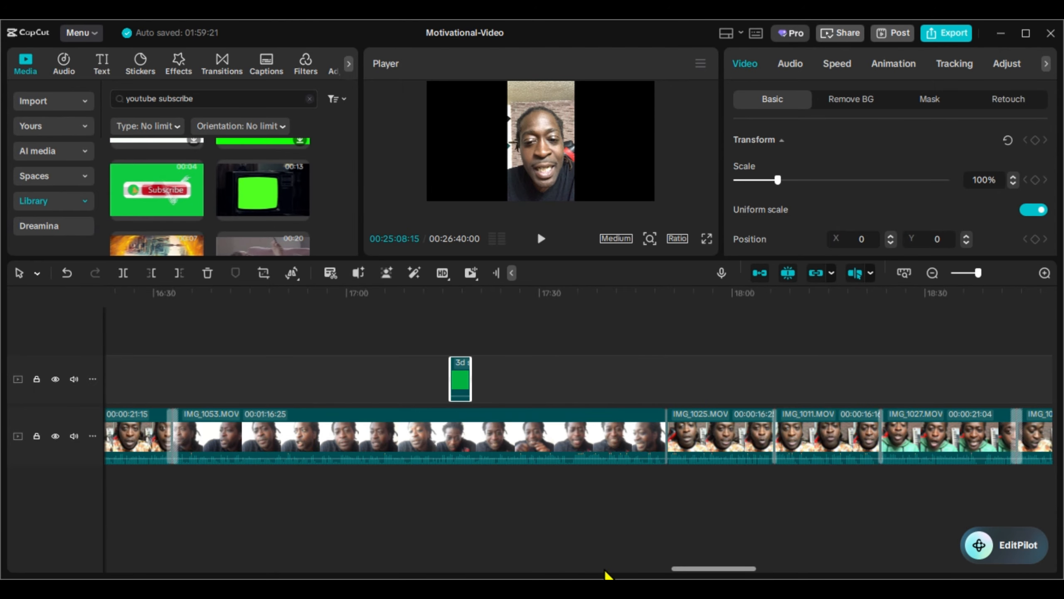
Place the green-screen Thank You for Watching clip on the upper track at about 19:33, over the cut between IMG_0978 and IMG_1034.
{"action": "scroll", "coordinate": [606, 570], "scroll_direction": "right", "scroll_amount": 10}
{"action": "scroll", "coordinate": [189, 191], "scroll_direction": "down", "scroll_amount": 2}
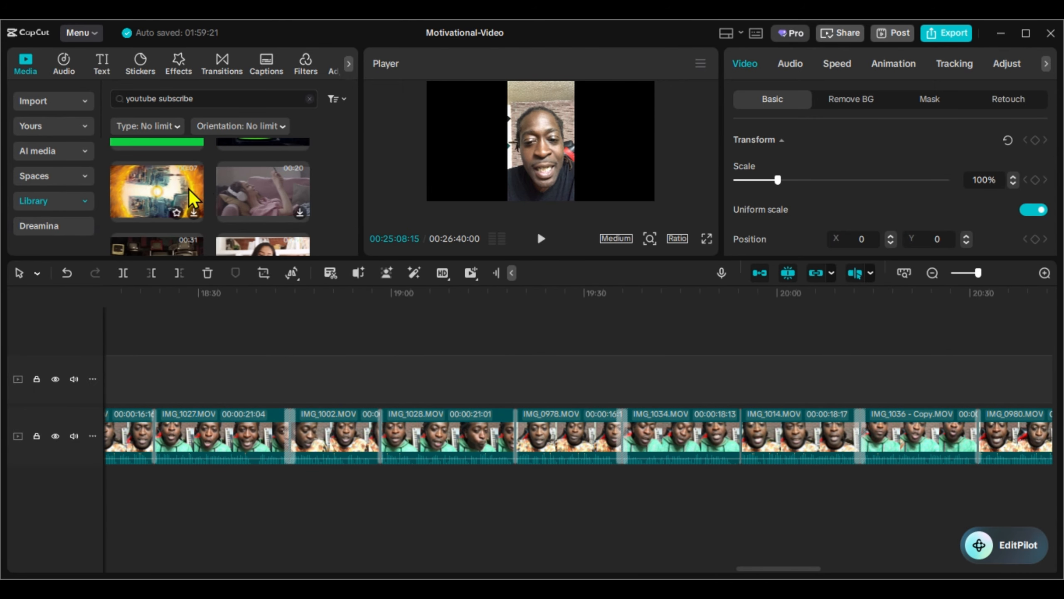
{"action": "scroll", "coordinate": [191, 191], "scroll_direction": "down", "scroll_amount": 8}
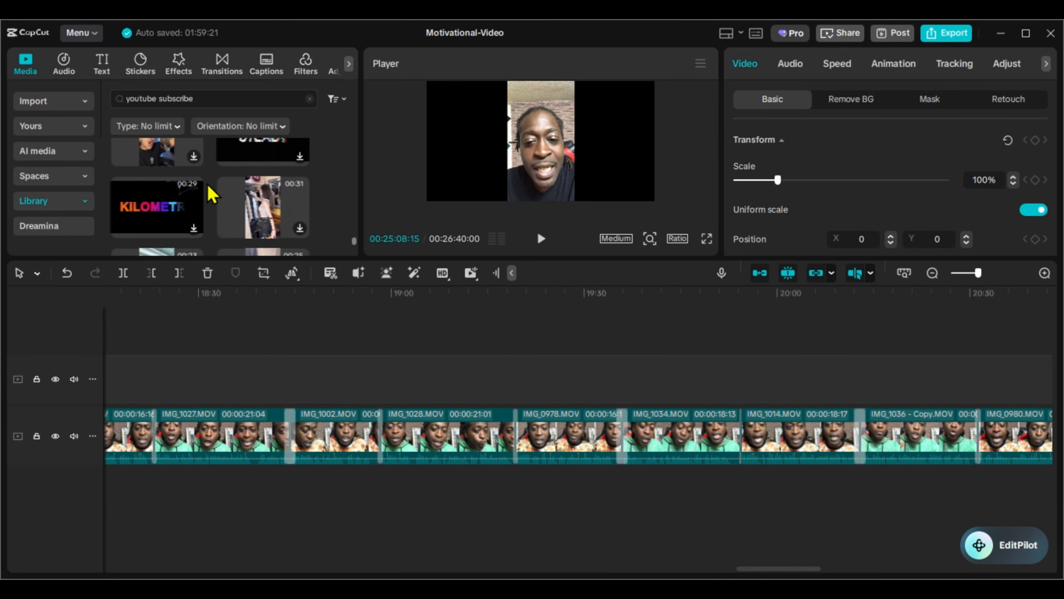
{"action": "scroll", "coordinate": [209, 195], "scroll_direction": "down", "scroll_amount": 5}
{"action": "left_click_drag", "start_coordinate": [252, 235], "coordinate": [611, 388]}
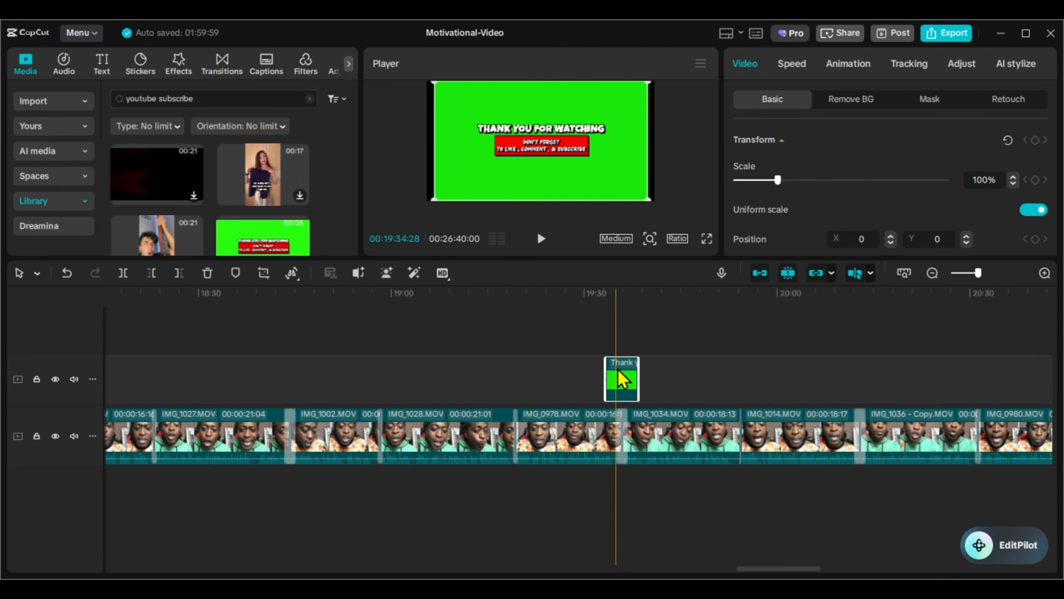
Place another subscribe animation from the library on the upper track at about 21:02, over IMG_1039.
{"action": "left_click_drag", "start_coordinate": [800, 568], "coordinate": [860, 567]}
{"action": "scroll", "coordinate": [198, 198], "scroll_direction": "down", "scroll_amount": 10}
{"action": "scroll", "coordinate": [198, 196], "scroll_direction": "up", "scroll_amount": 8}
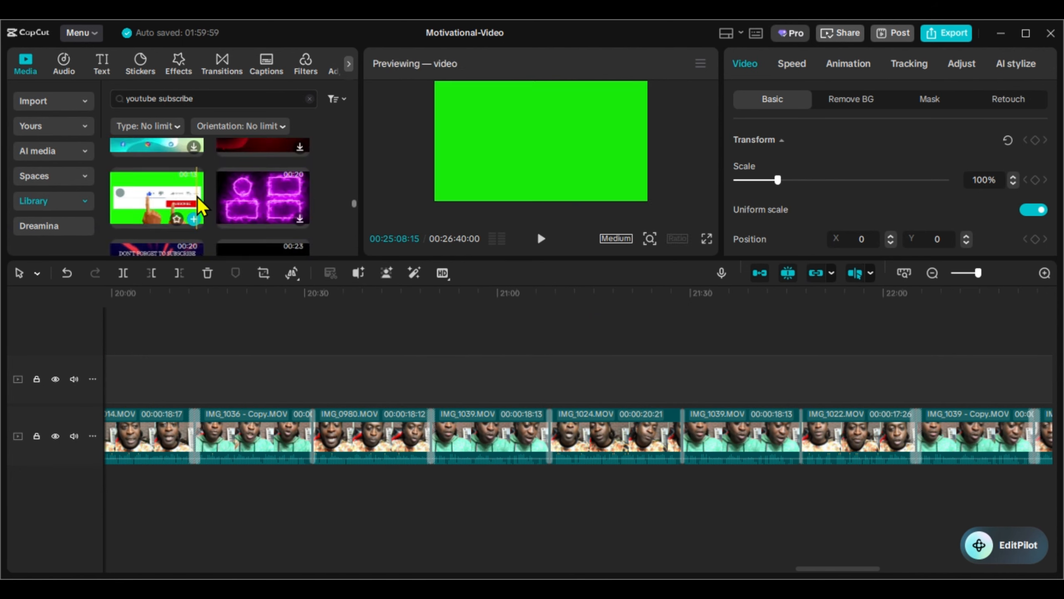
{"action": "scroll", "coordinate": [198, 196], "scroll_direction": "down", "scroll_amount": 5}
{"action": "left_click_drag", "start_coordinate": [131, 163], "coordinate": [513, 381]}
Place the 8-second green-screen SUBSCRIBE clip on the upper track at about 22:37, over the cut between IMG_0988 and IMG_1041.
{"action": "left_click_drag", "start_coordinate": [827, 568], "coordinate": [874, 568]}
{"action": "scroll", "coordinate": [209, 189], "scroll_direction": "down", "scroll_amount": 2}
{"action": "left_click_drag", "start_coordinate": [156, 176], "coordinate": [634, 380]}
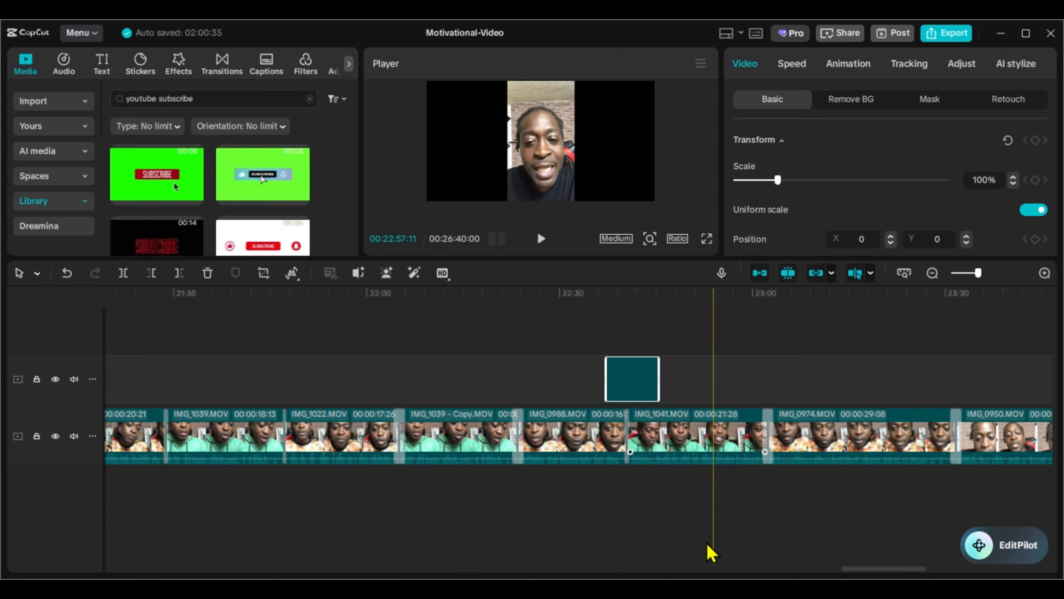
Place a green-screen animation clip on the upper track at about 24:39, over the cut between IMG_1053 and IMG_0979.
{"action": "left_click_drag", "start_coordinate": [876, 569], "coordinate": [925, 568]}
{"action": "scroll", "coordinate": [231, 189], "scroll_direction": "up", "scroll_amount": 2}
{"action": "scroll", "coordinate": [248, 172], "scroll_direction": "down", "scroll_amount": 8}
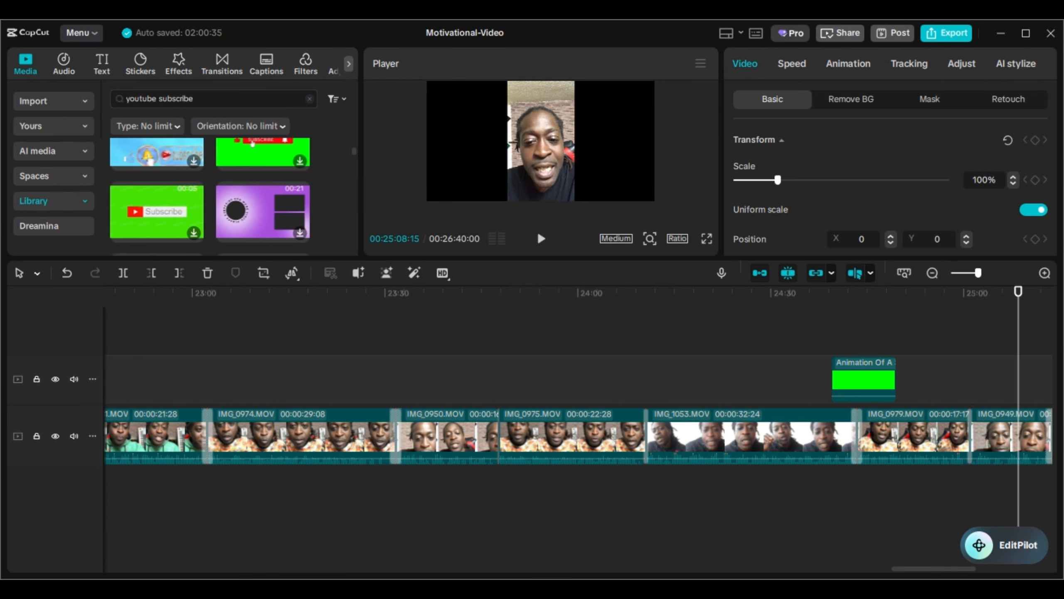
Preview featured filters such as Rich Color and add the HD Pet filter to the timeline.
{"action": "left_click", "coordinate": [306, 63]}
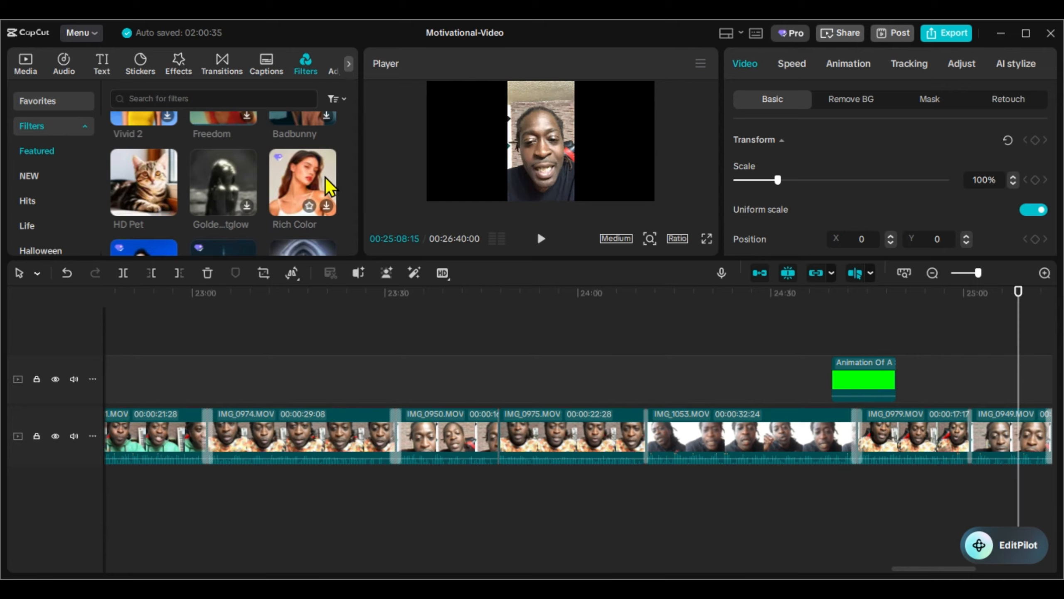
{"action": "left_click", "coordinate": [305, 175]}
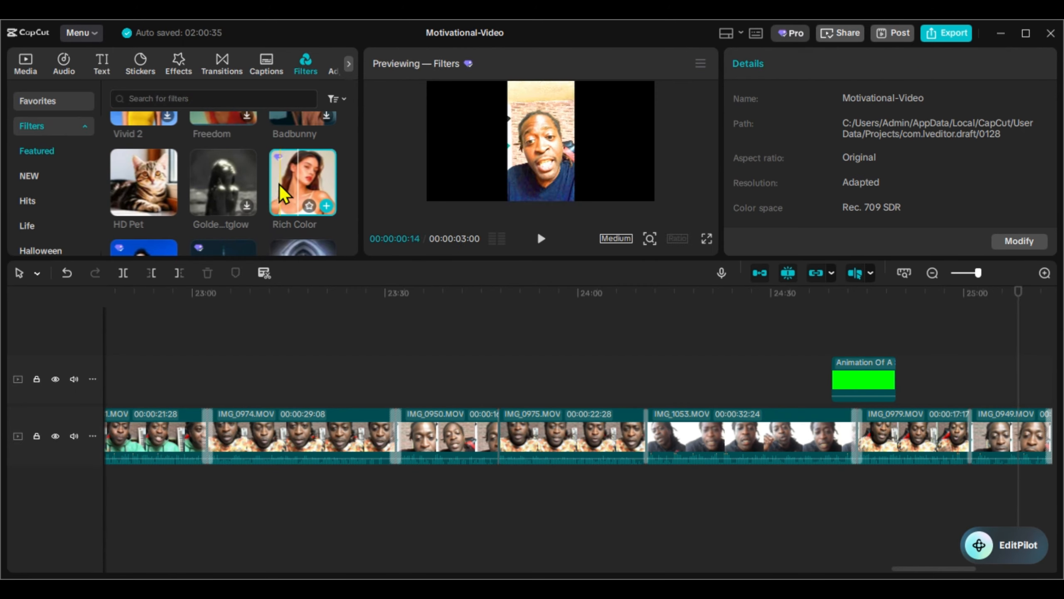
{"action": "scroll", "coordinate": [165, 192], "scroll_direction": "down", "scroll_amount": 2}
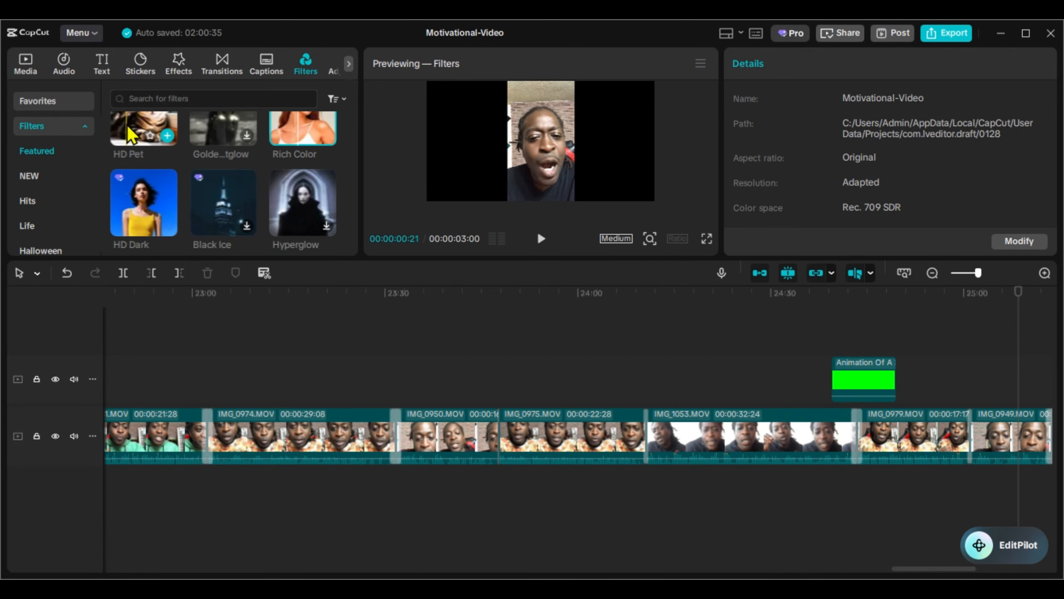
{"action": "scroll", "coordinate": [155, 207], "scroll_direction": "down", "scroll_amount": 10}
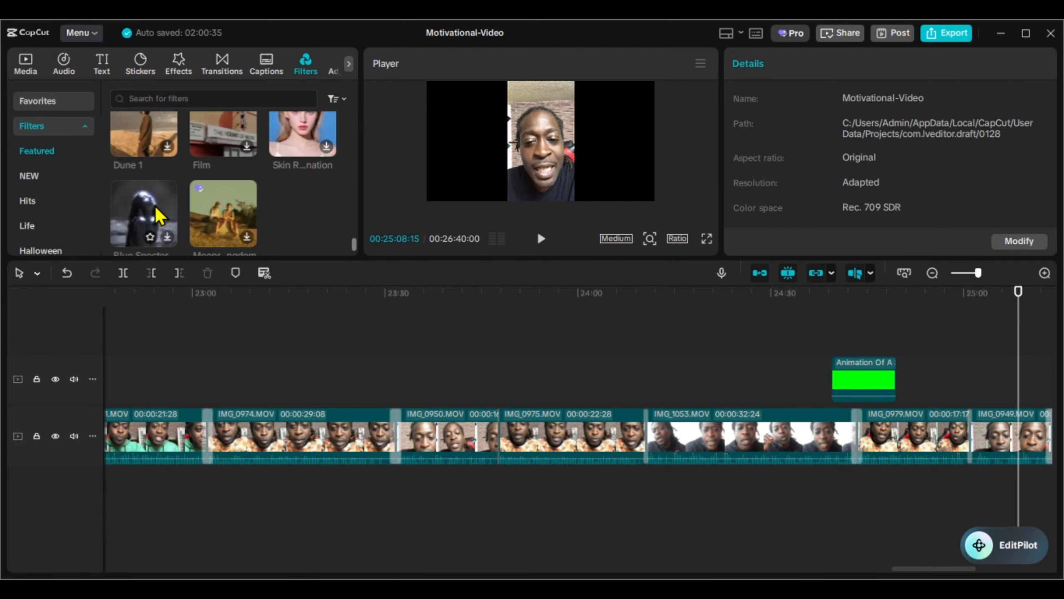
{"action": "scroll", "coordinate": [155, 208], "scroll_direction": "up", "scroll_amount": 10}
{"action": "left_click", "coordinate": [167, 169]}
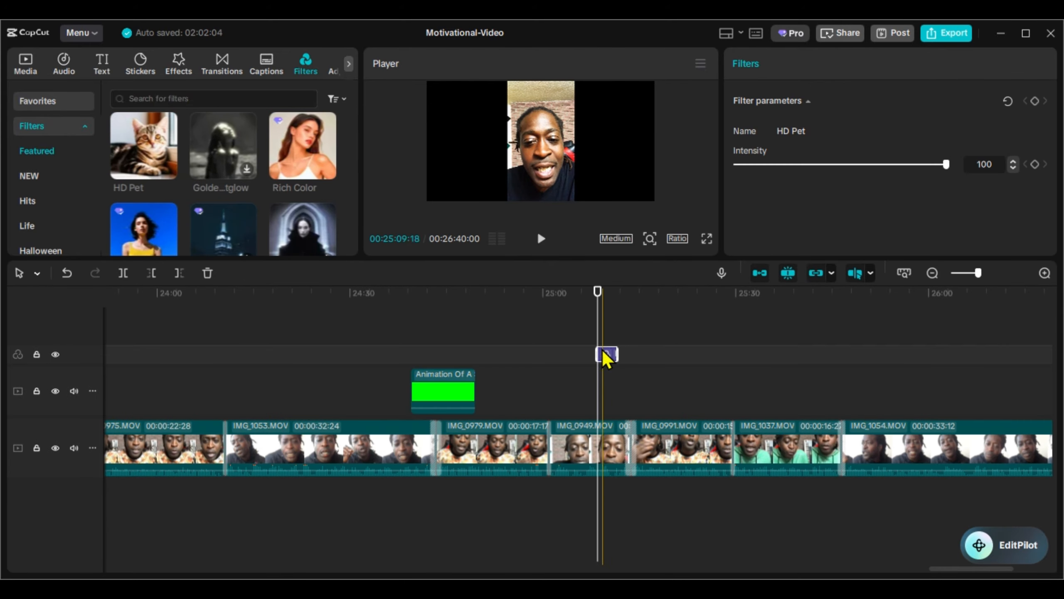
Stretch the HD Pet filter over the whole video, from 00:00 to the end of the main track.
{"action": "left_click_drag", "start_coordinate": [602, 354], "coordinate": [4, 350]}
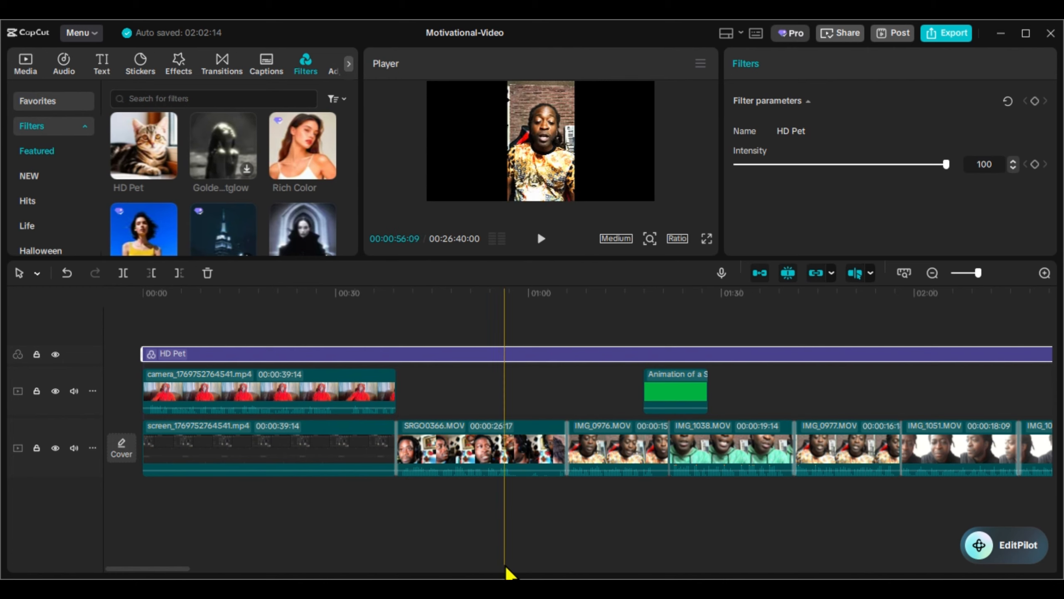
{"action": "left_click_drag", "start_coordinate": [174, 569], "coordinate": [510, 569]}
{"action": "left_click", "coordinate": [934, 276]}
{"action": "left_click", "coordinate": [934, 276]}
{"action": "left_click", "coordinate": [934, 275]}
{"action": "left_click_drag", "start_coordinate": [447, 354], "coordinate": [469, 353]}
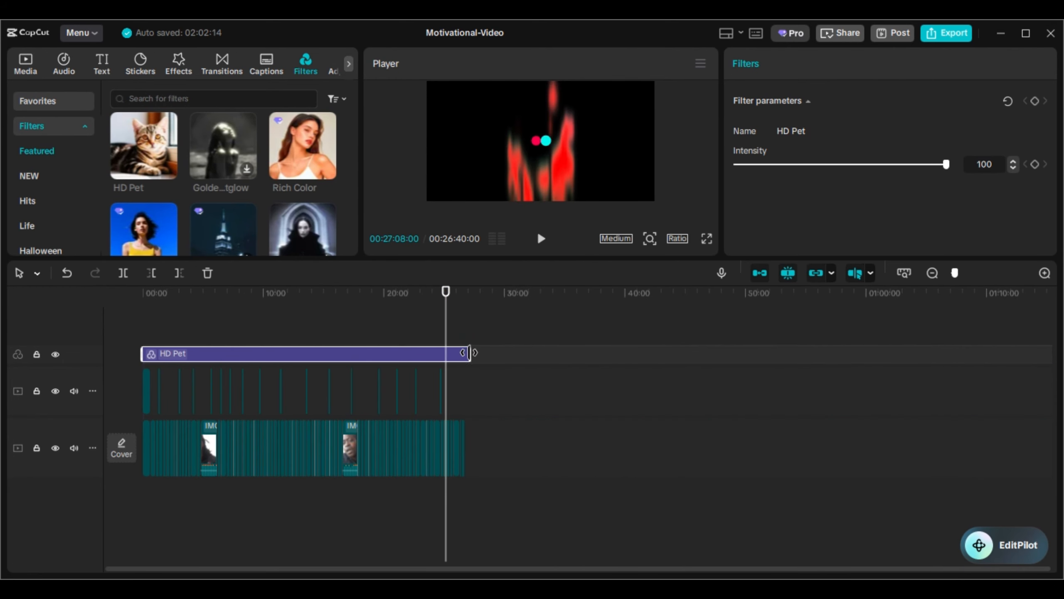
{"action": "left_click_drag", "start_coordinate": [469, 353], "coordinate": [464, 353]}
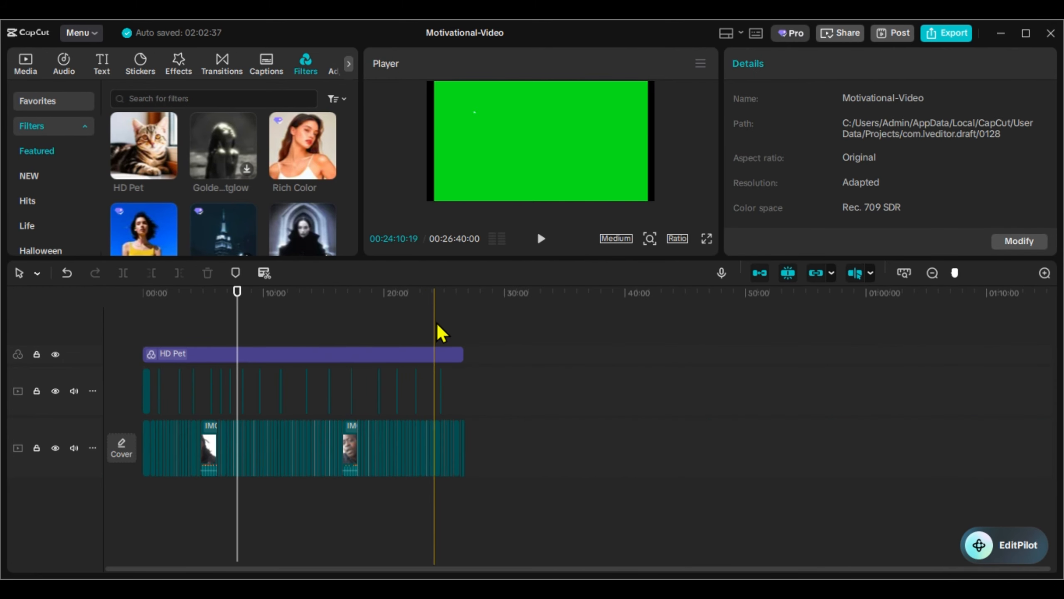
Preview featured filters such as Love City 2 on different parts of the video, including around 05:56.
{"action": "left_click", "coordinate": [349, 63]}
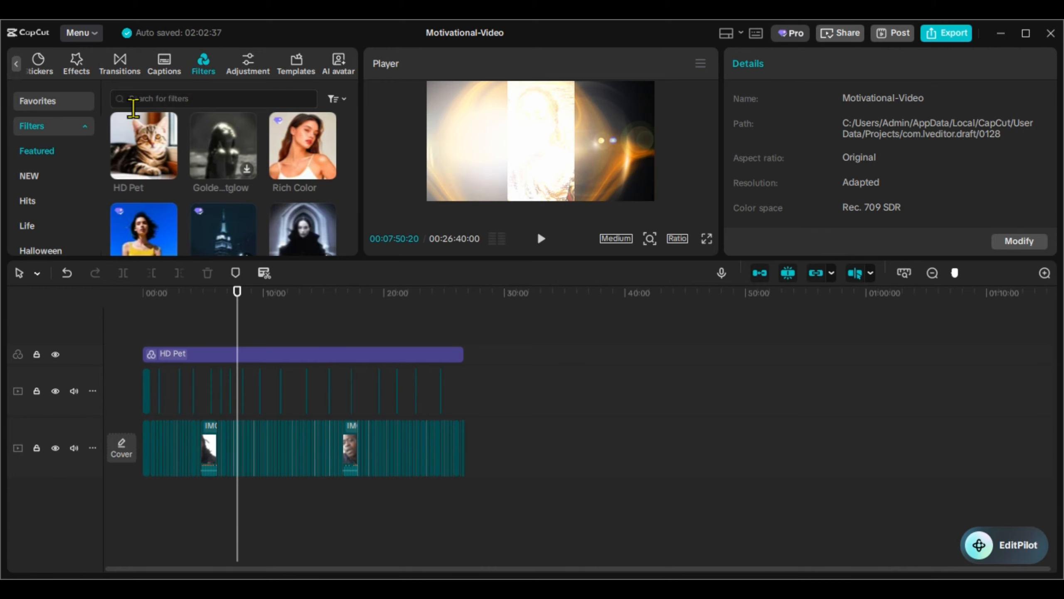
{"action": "scroll", "coordinate": [252, 189], "scroll_direction": "down", "scroll_amount": 3}
{"action": "scroll", "coordinate": [197, 207], "scroll_direction": "down", "scroll_amount": 2}
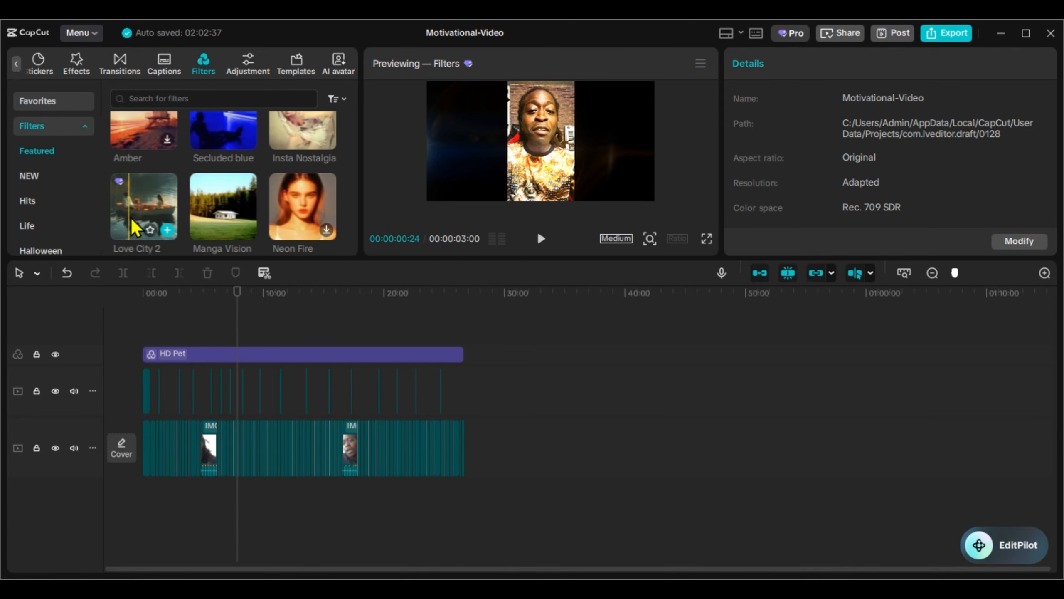
{"action": "left_click", "coordinate": [211, 334]}
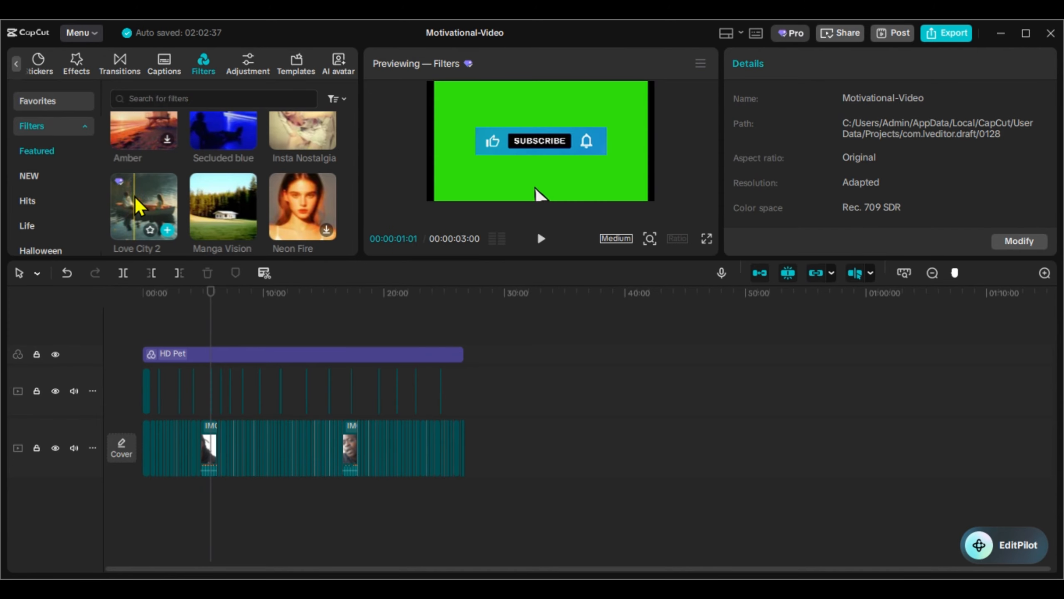
{"action": "left_click", "coordinate": [1045, 273]}
{"action": "left_click", "coordinate": [1045, 273]}
{"action": "left_click", "coordinate": [308, 355]}
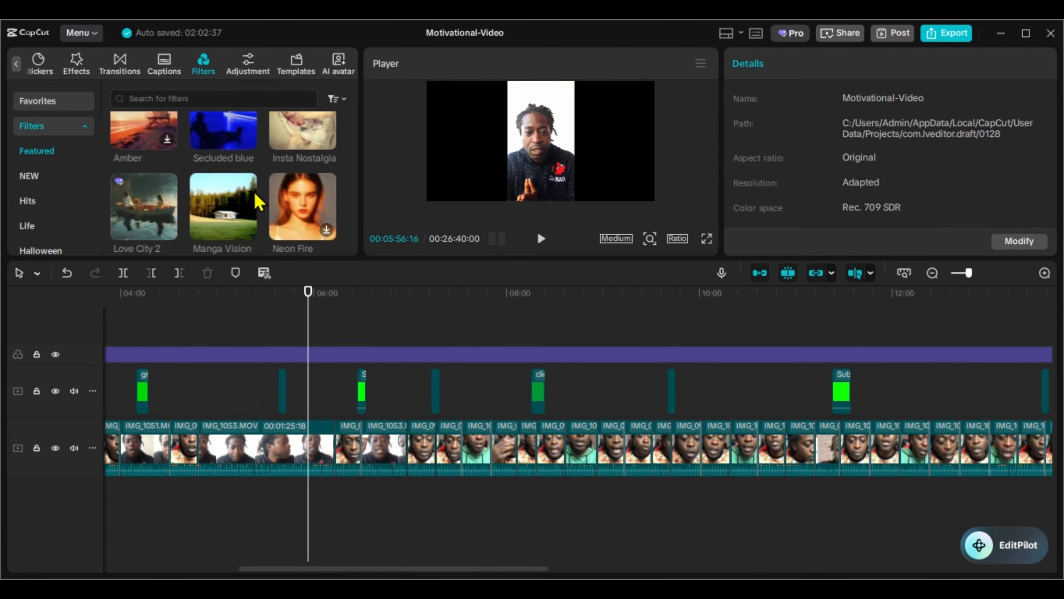
Try adding the featured GTA III filter at about 06:06 on a track above the HD Pet filter and extending it.
{"action": "scroll", "coordinate": [227, 189], "scroll_direction": "up", "scroll_amount": 1}
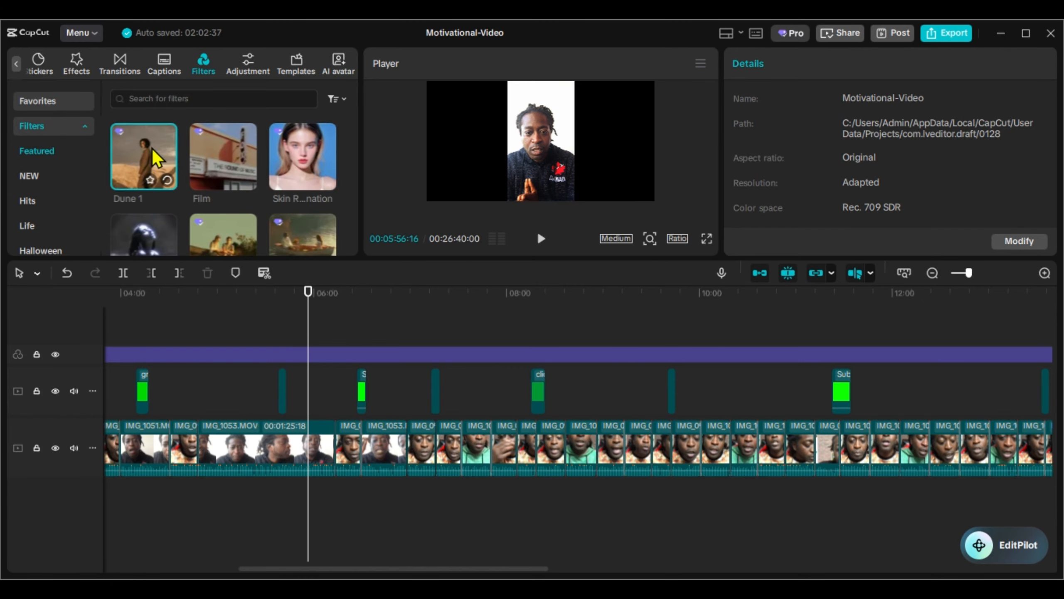
{"action": "scroll", "coordinate": [210, 229], "scroll_direction": "down", "scroll_amount": 3}
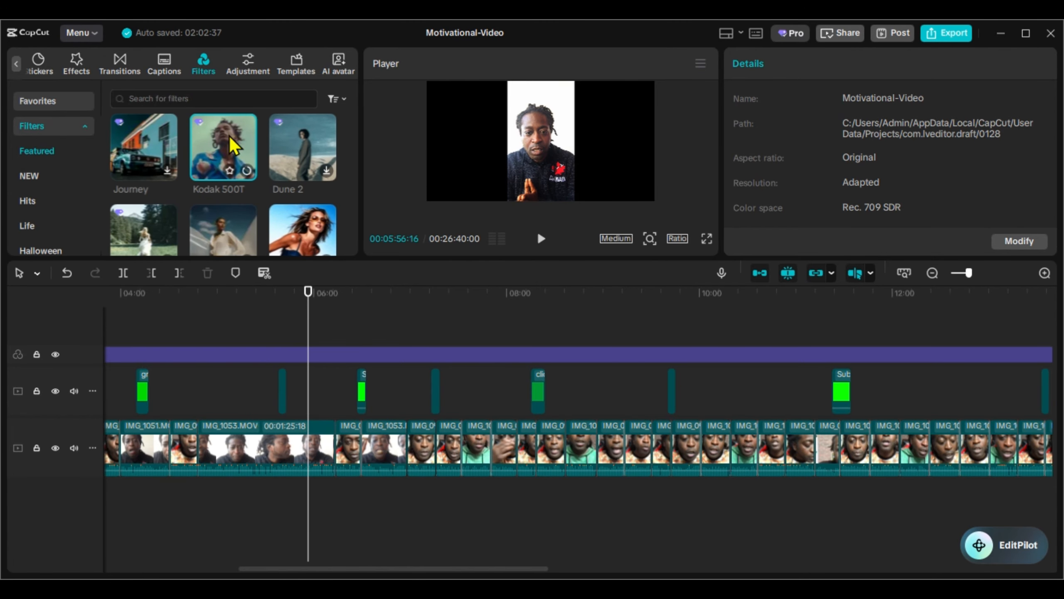
{"action": "scroll", "coordinate": [203, 205], "scroll_direction": "down", "scroll_amount": 1}
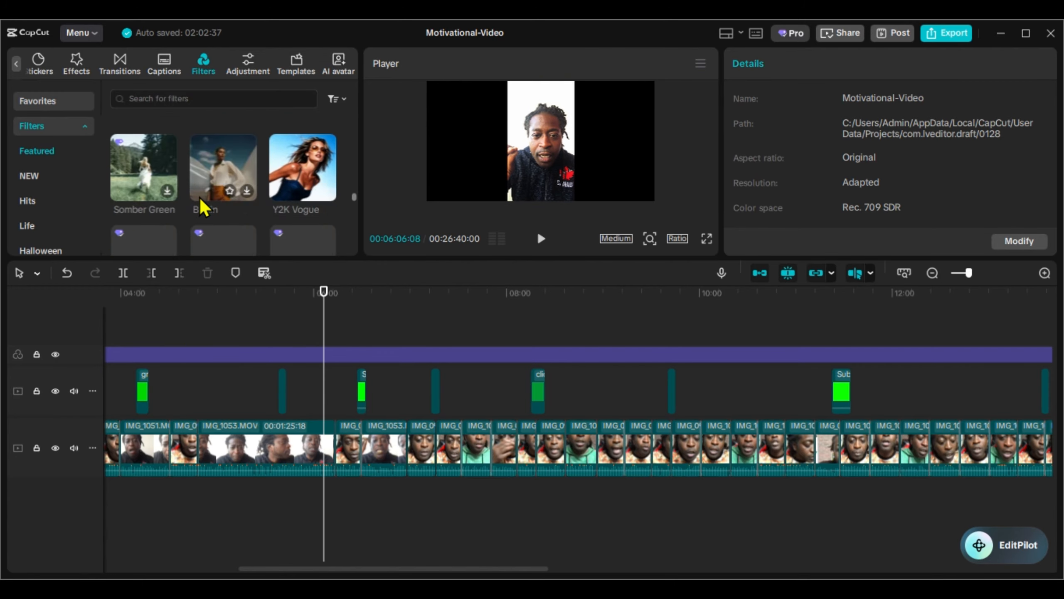
{"action": "scroll", "coordinate": [203, 206], "scroll_direction": "down", "scroll_amount": 3}
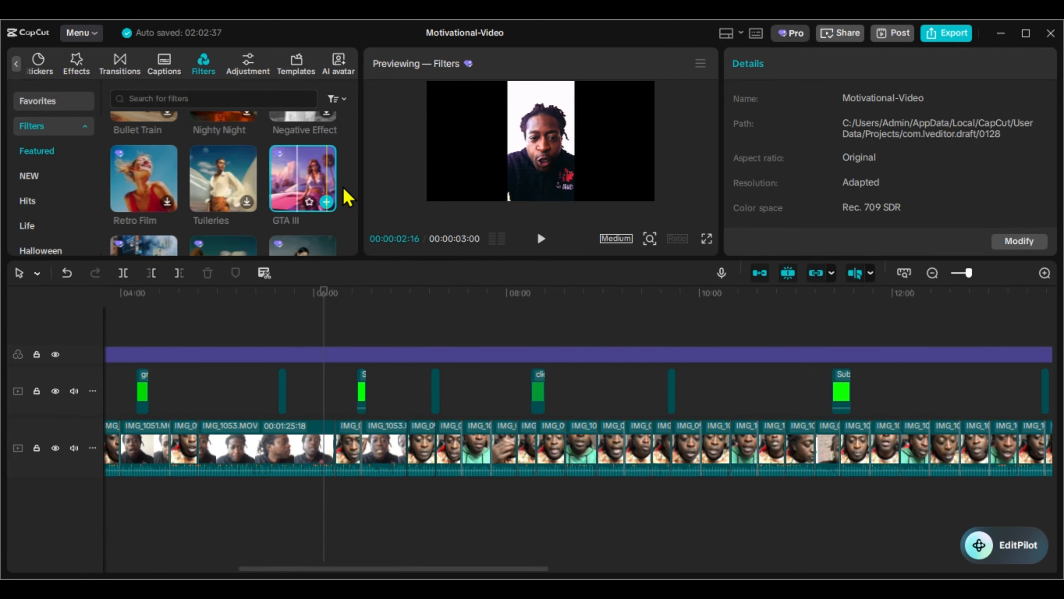
{"action": "left_click", "coordinate": [327, 203]}
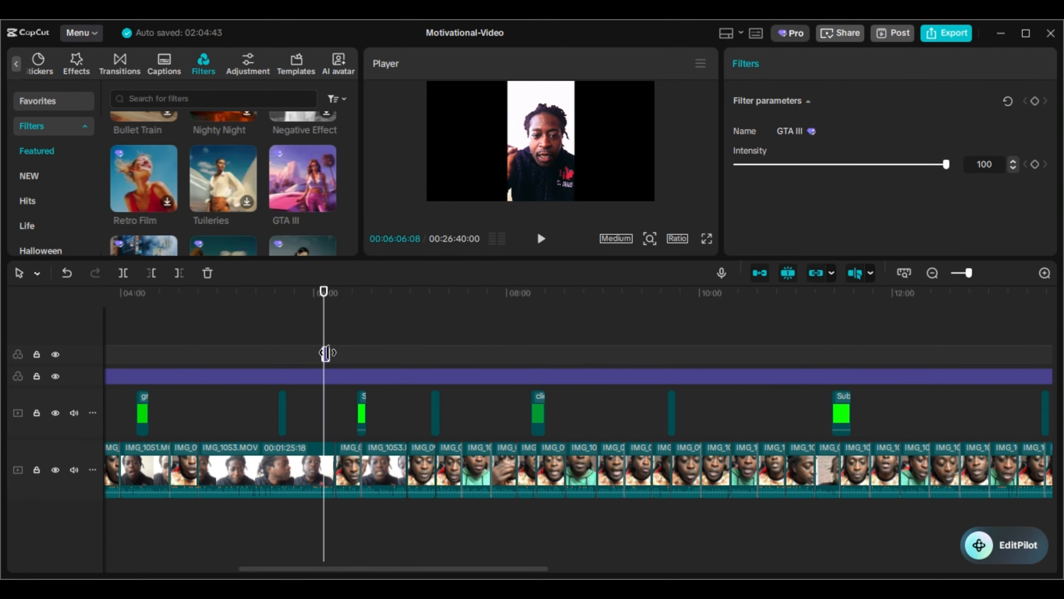
{"action": "left_click_drag", "start_coordinate": [326, 352], "coordinate": [815, 353]}
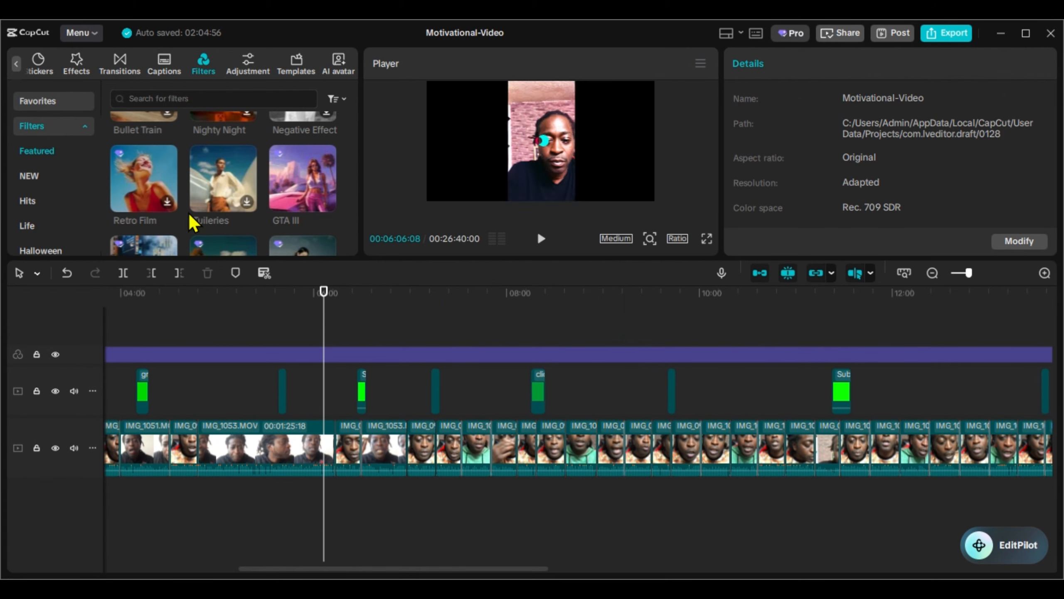
Browse the Featured and NEW filter categories, previewing filters on the footage at about 05:08 and checking the HD Pet filter's parameters.
{"action": "scroll", "coordinate": [136, 170], "scroll_direction": "down", "scroll_amount": 4}
{"action": "scroll", "coordinate": [235, 170], "scroll_direction": "up", "scroll_amount": 3}
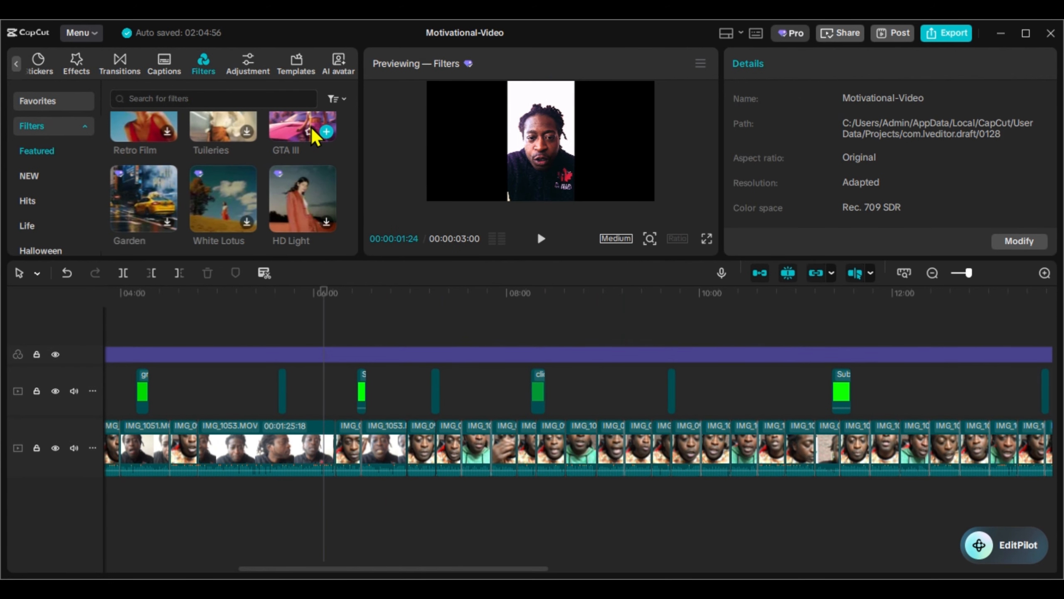
{"action": "scroll", "coordinate": [290, 170], "scroll_direction": "up", "scroll_amount": 1}
{"action": "left_click", "coordinate": [52, 104]}
{"action": "left_click", "coordinate": [81, 126]}
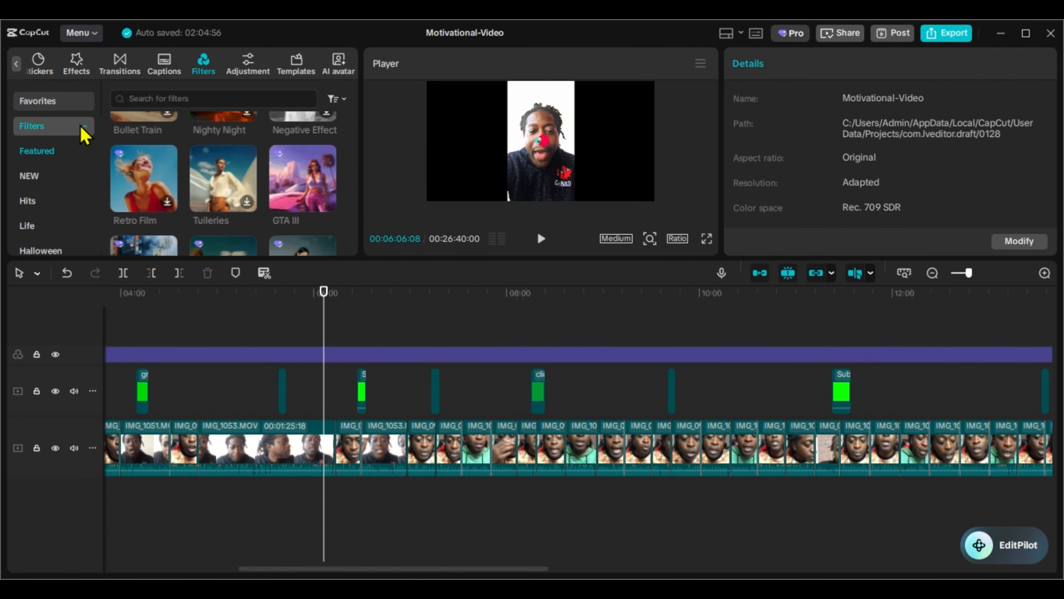
{"action": "left_click", "coordinate": [52, 179]}
{"action": "scroll", "coordinate": [216, 180], "scroll_direction": "down", "scroll_amount": 2}
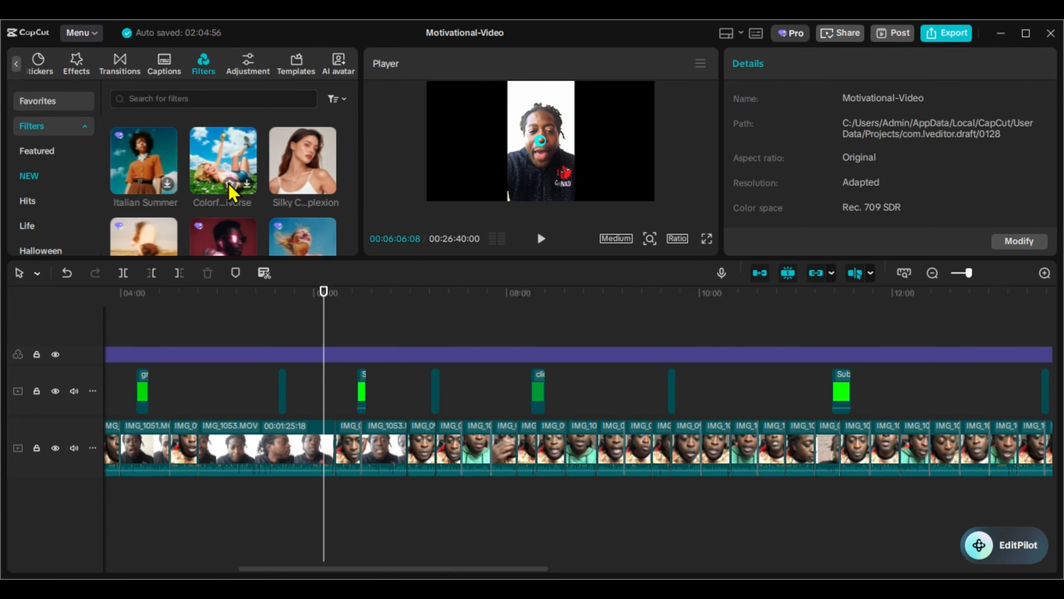
{"action": "left_click", "coordinate": [230, 332]}
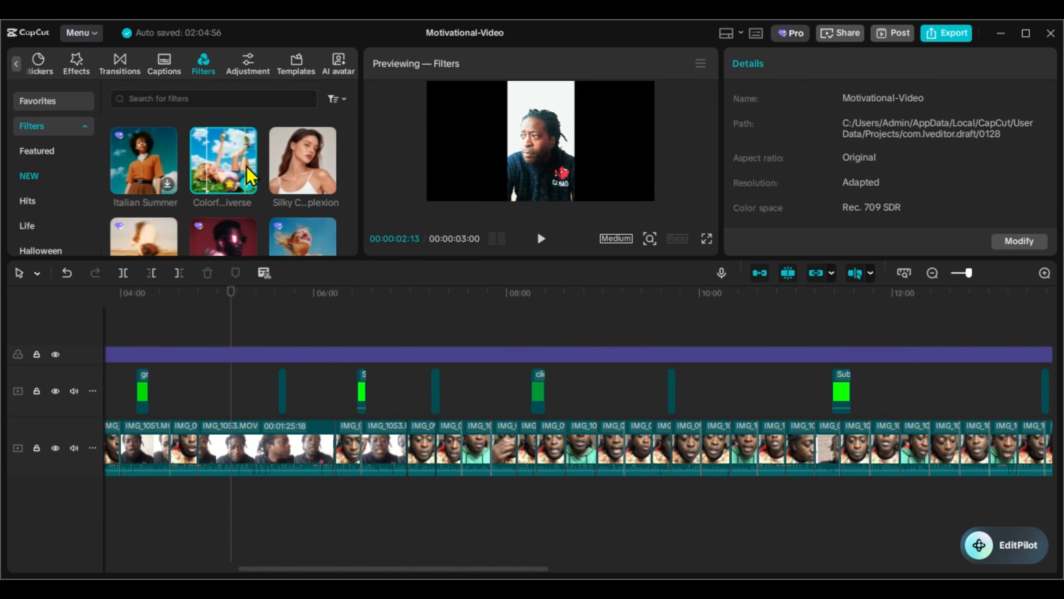
{"action": "scroll", "coordinate": [211, 178], "scroll_direction": "down", "scroll_amount": 3}
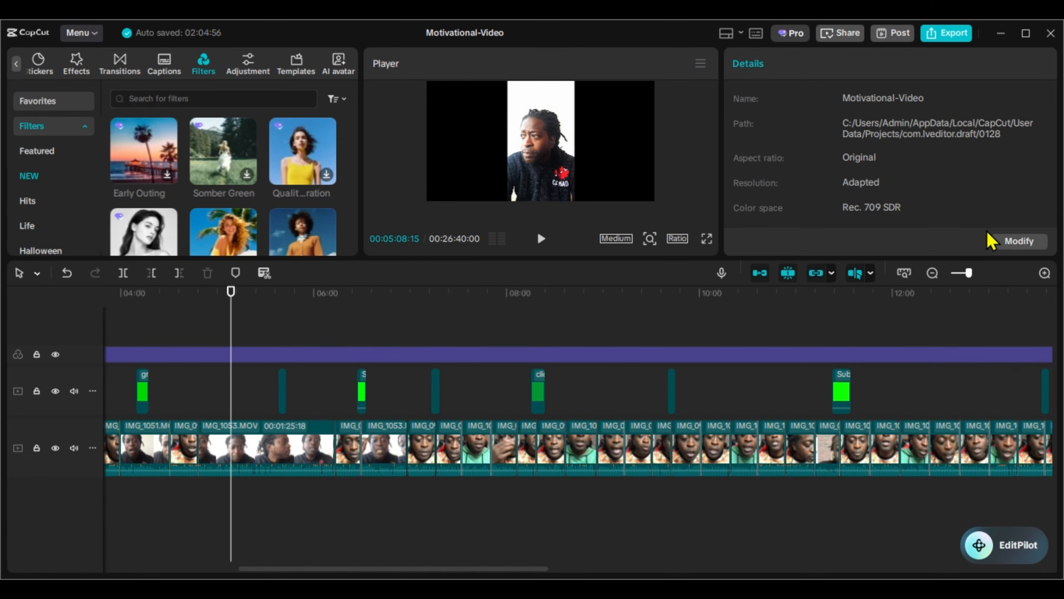
{"action": "left_click", "coordinate": [245, 354]}
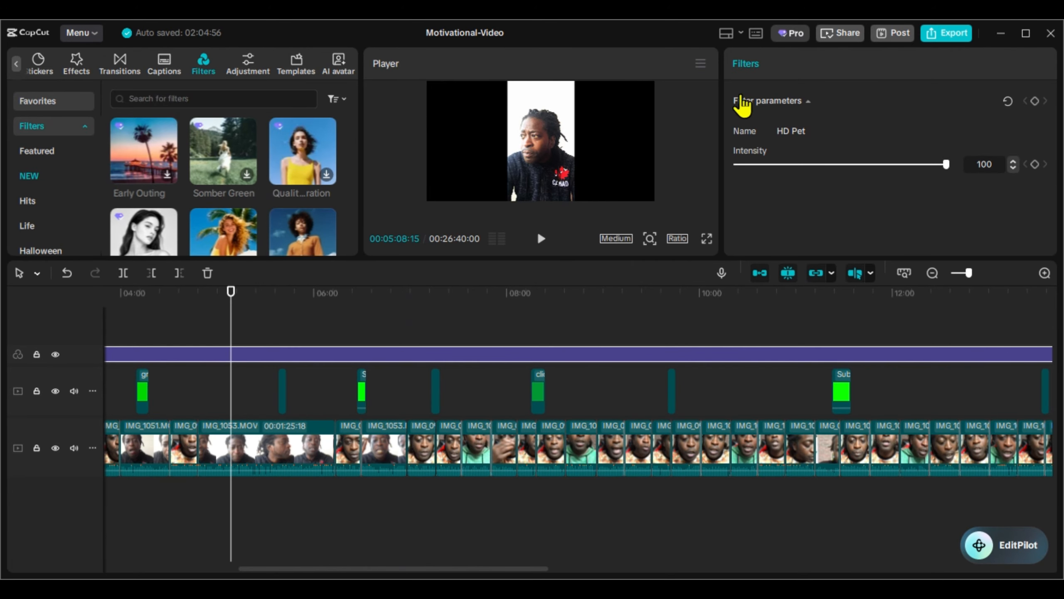
{"action": "scroll", "coordinate": [222, 188], "scroll_direction": "down", "scroll_amount": 5}
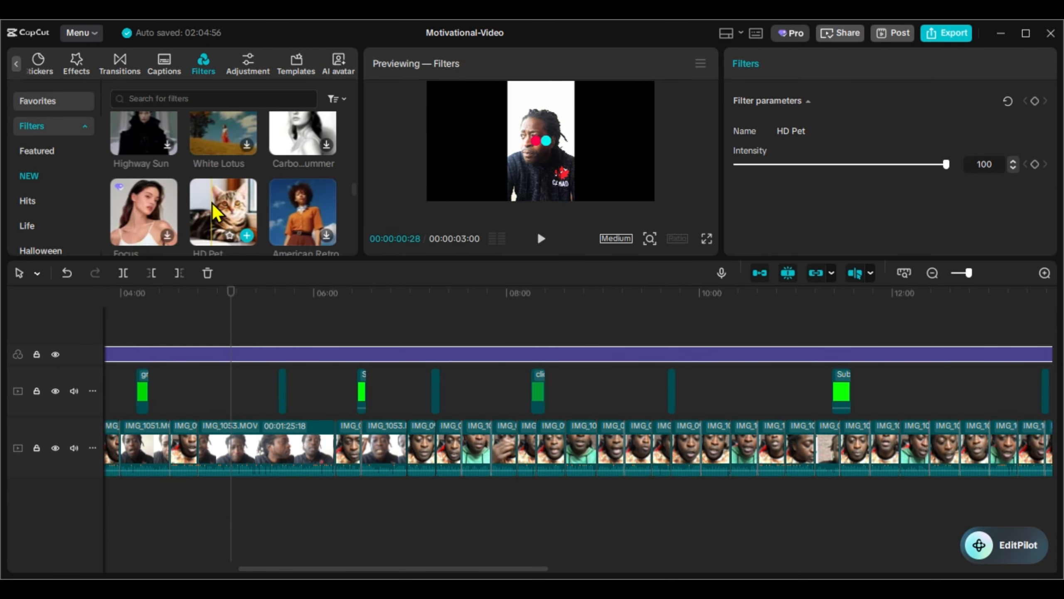
Search the video effects for Dynamic and preview results such as Color Flicker on the footage.
{"action": "left_click", "coordinate": [177, 98]}
{"action": "left_click", "coordinate": [84, 62]}
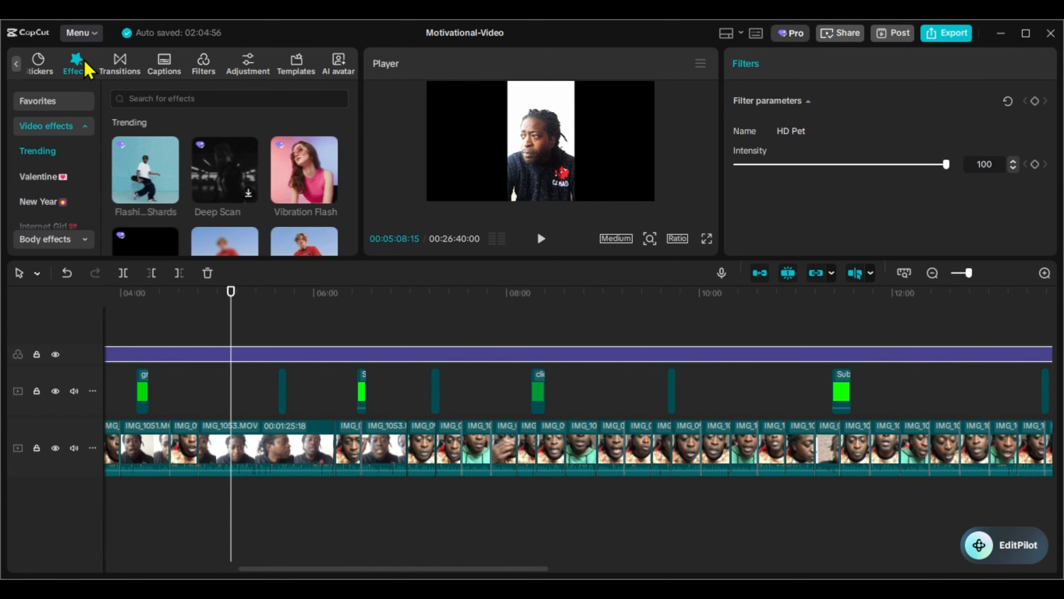
{"action": "left_click", "coordinate": [186, 98]}
{"action": "left_click", "coordinate": [129, 226]}
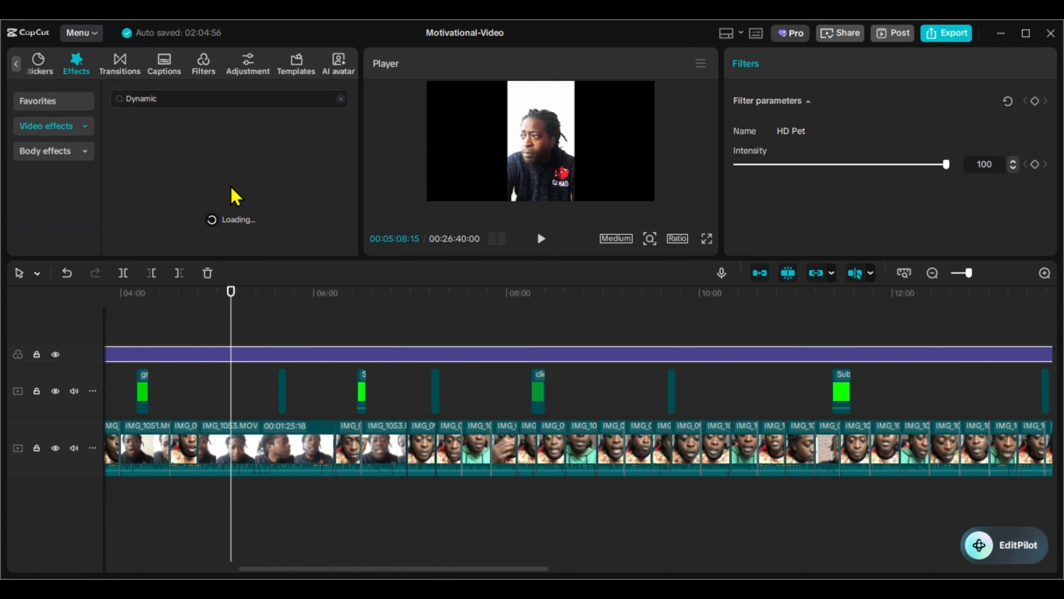
{"action": "scroll", "coordinate": [235, 195], "scroll_direction": "down", "scroll_amount": 6}
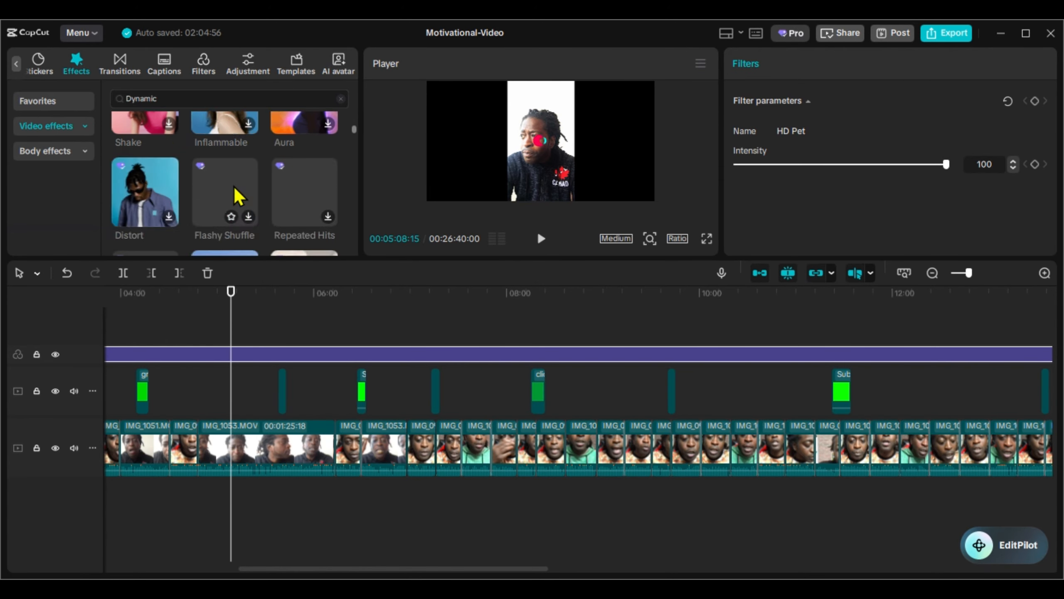
{"action": "scroll", "coordinate": [235, 188], "scroll_direction": "down", "scroll_amount": 2}
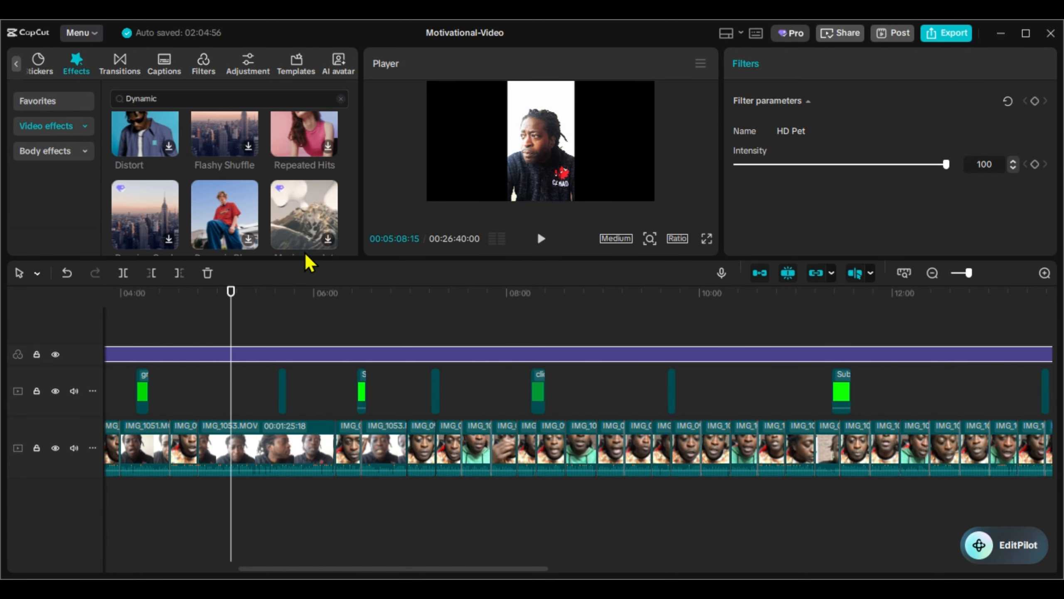
{"action": "scroll", "coordinate": [226, 238], "scroll_direction": "down", "scroll_amount": 4}
{"action": "mouse_move", "coordinate": [142, 168]}
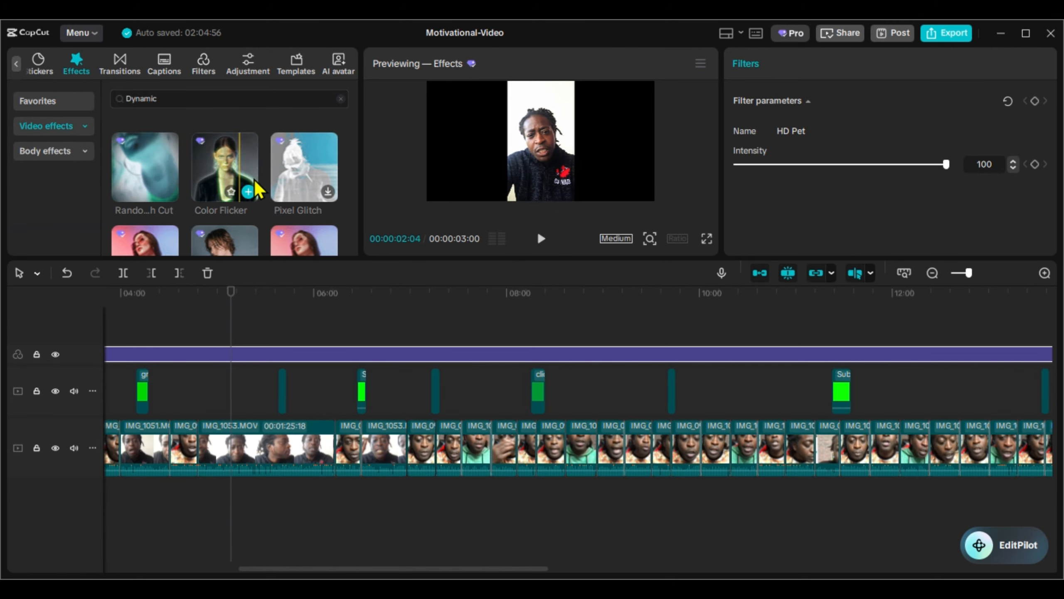
{"action": "scroll", "coordinate": [239, 197], "scroll_direction": "down", "scroll_amount": 2}
{"action": "scroll", "coordinate": [237, 200], "scroll_direction": "down", "scroll_amount": 2}
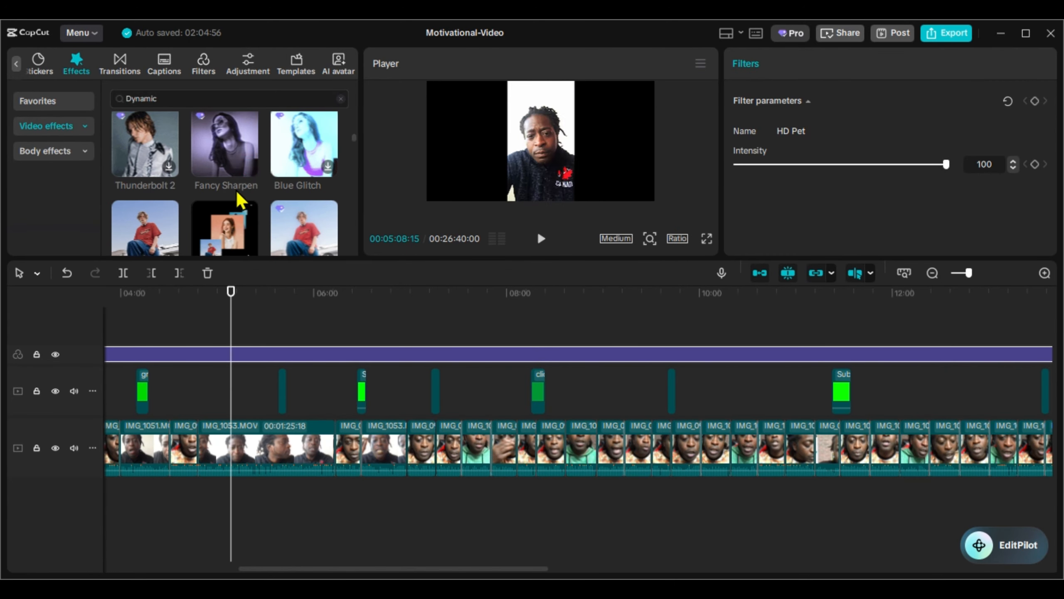
{"action": "scroll", "coordinate": [331, 209], "scroll_direction": "down", "scroll_amount": 3}
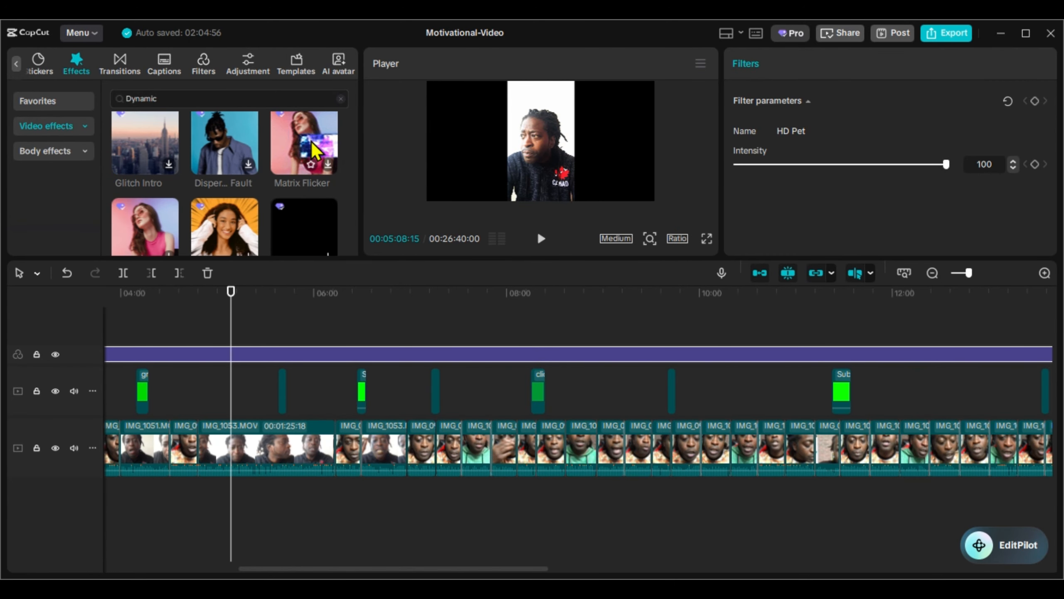
{"action": "scroll", "coordinate": [272, 168], "scroll_direction": "down", "scroll_amount": 1}
{"action": "scroll", "coordinate": [234, 175], "scroll_direction": "down", "scroll_amount": 1}
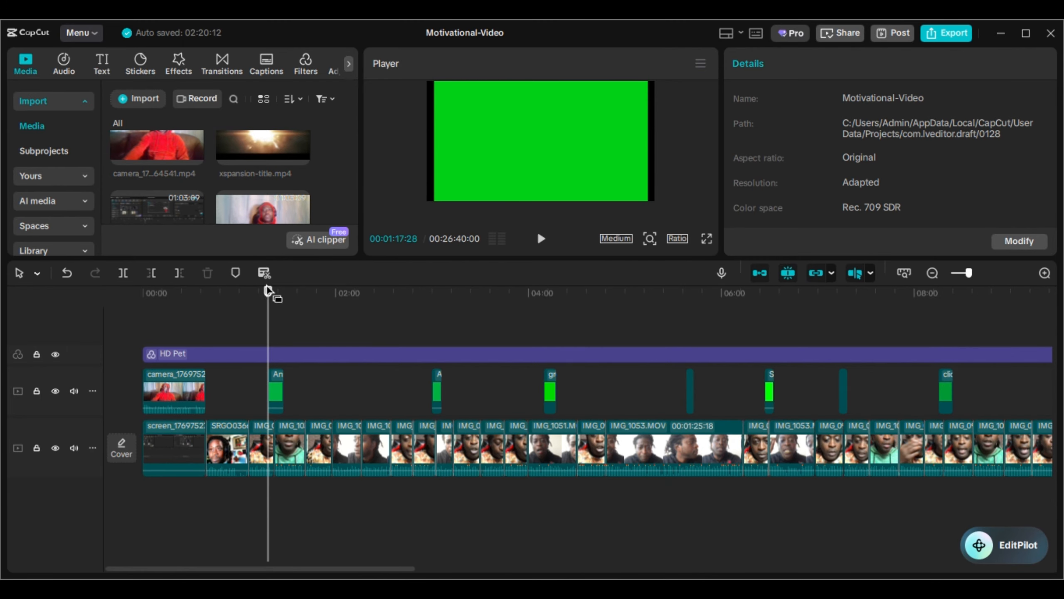
Open the background removal options for the green-screen subscribe clip at about 01:17 on the upper track.
{"action": "left_click", "coordinate": [276, 385]}
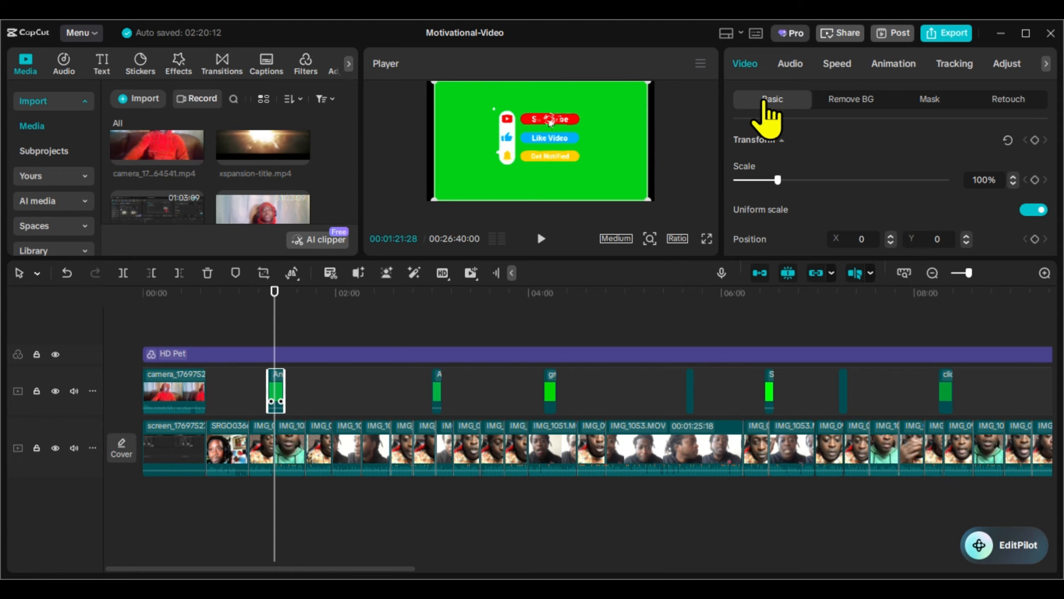
{"action": "left_click", "coordinate": [855, 104]}
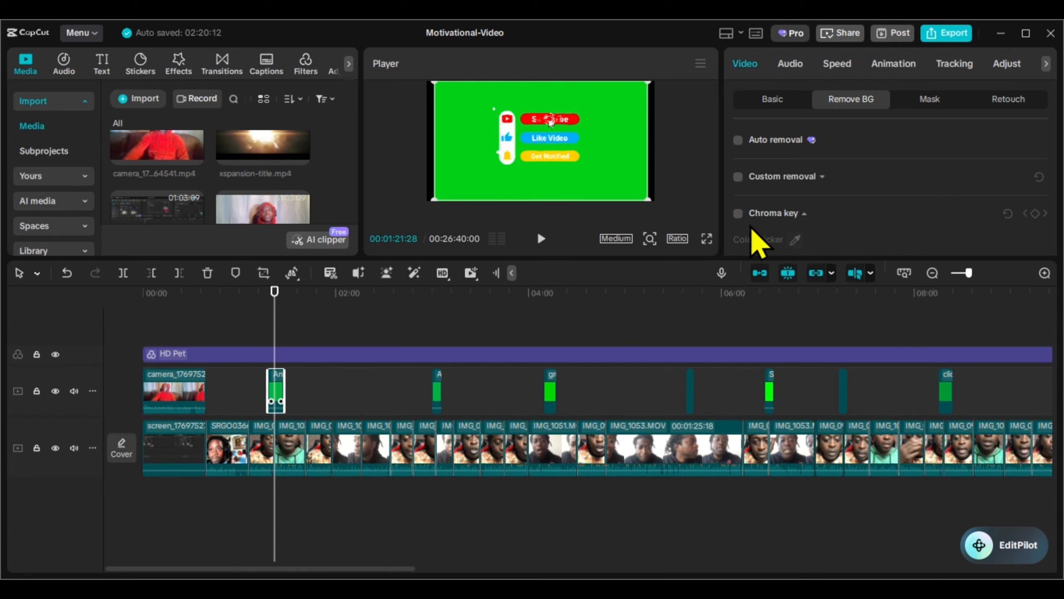